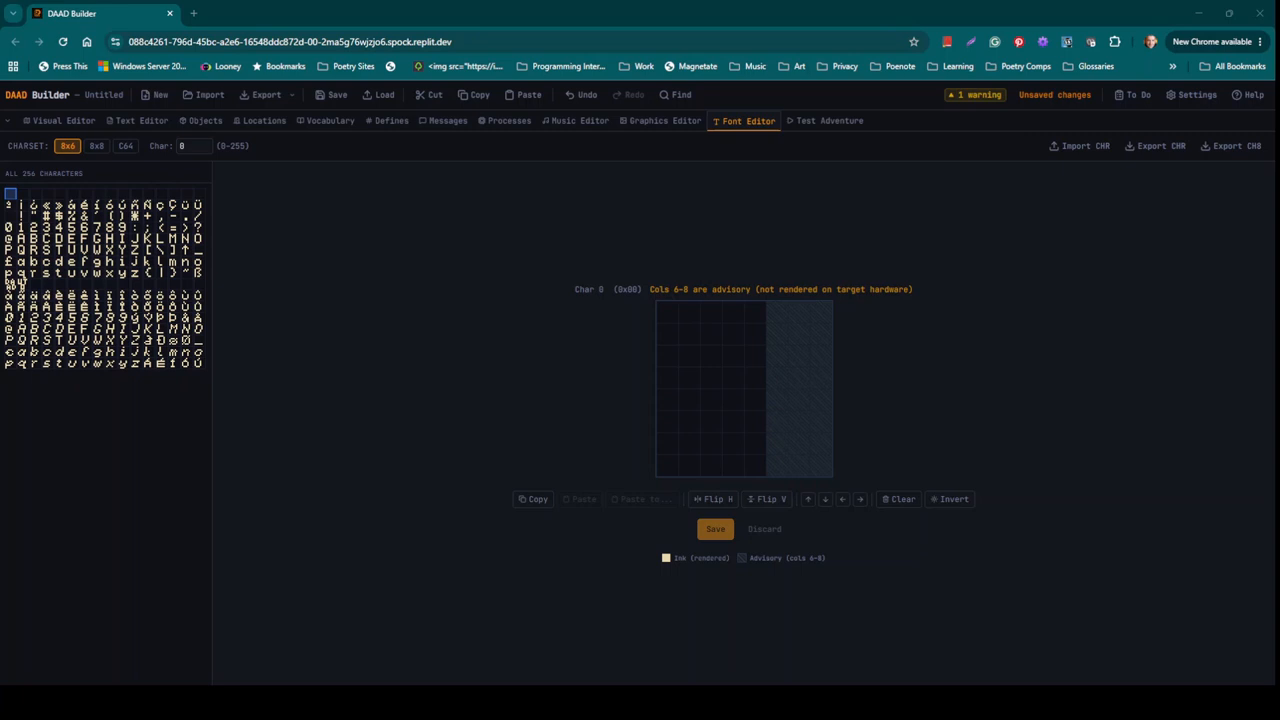
Copy the capital Z glyph from character 90 into the empty character 139 of the 8x6 charset and save it.
click(134, 250)
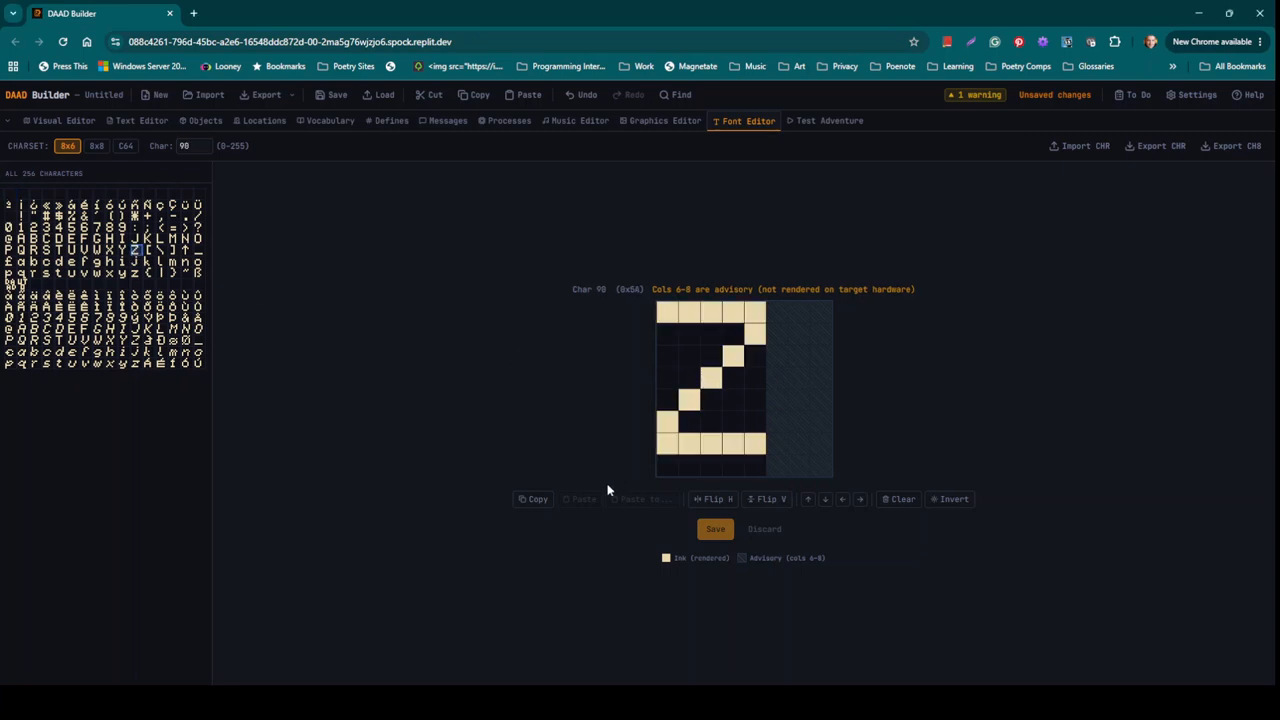
click(534, 499)
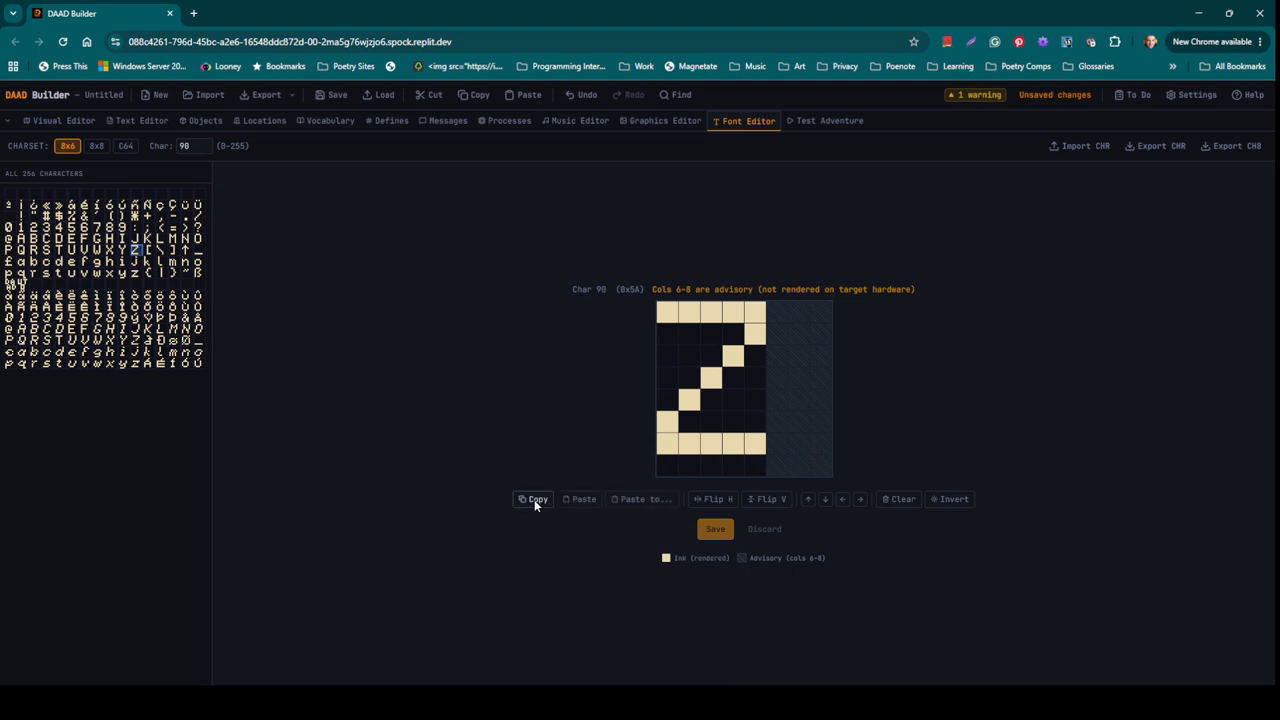
click(150, 285)
click(584, 500)
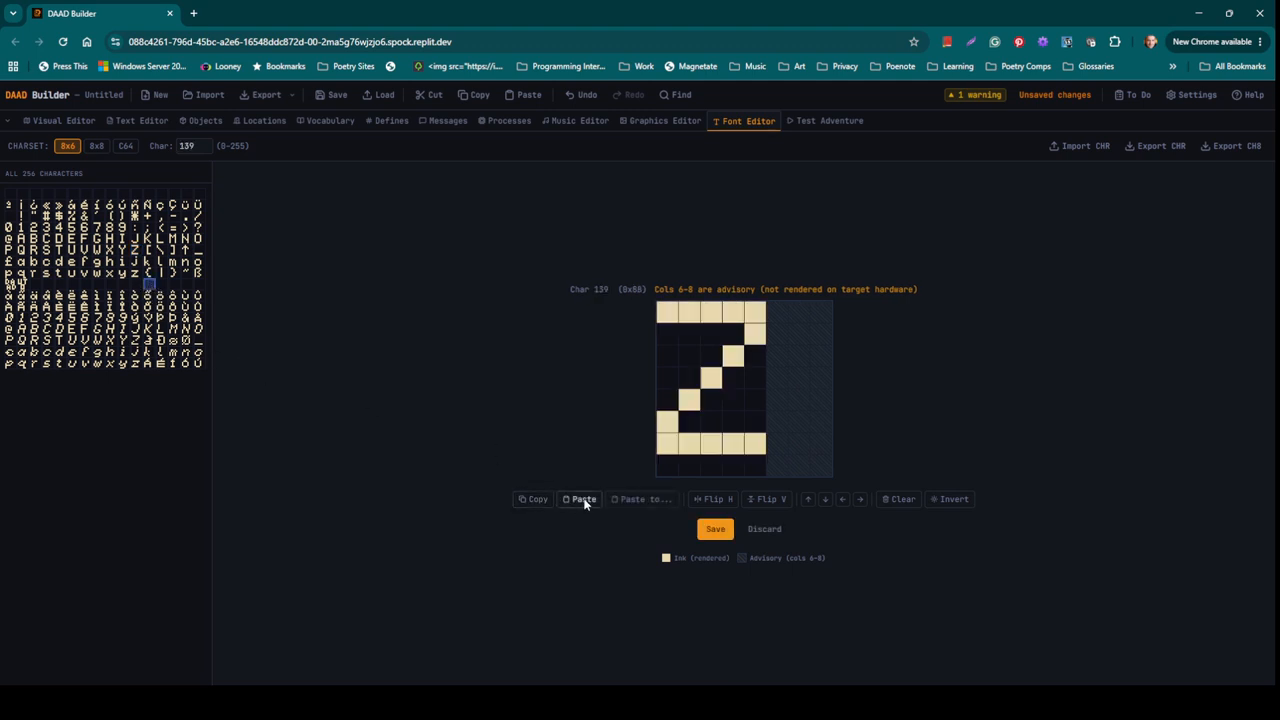
click(717, 530)
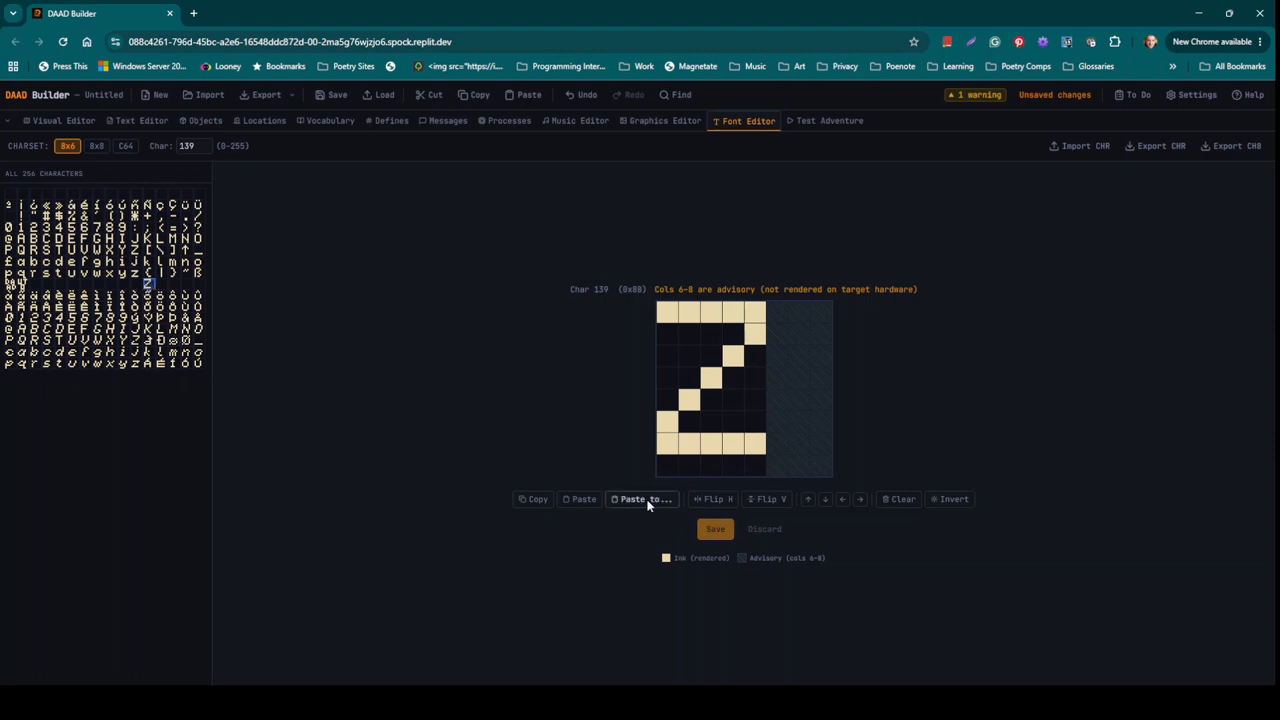
Erase all the pixels of the Z in character 139 and save the blank glyph.
click(675, 312)
click(685, 312)
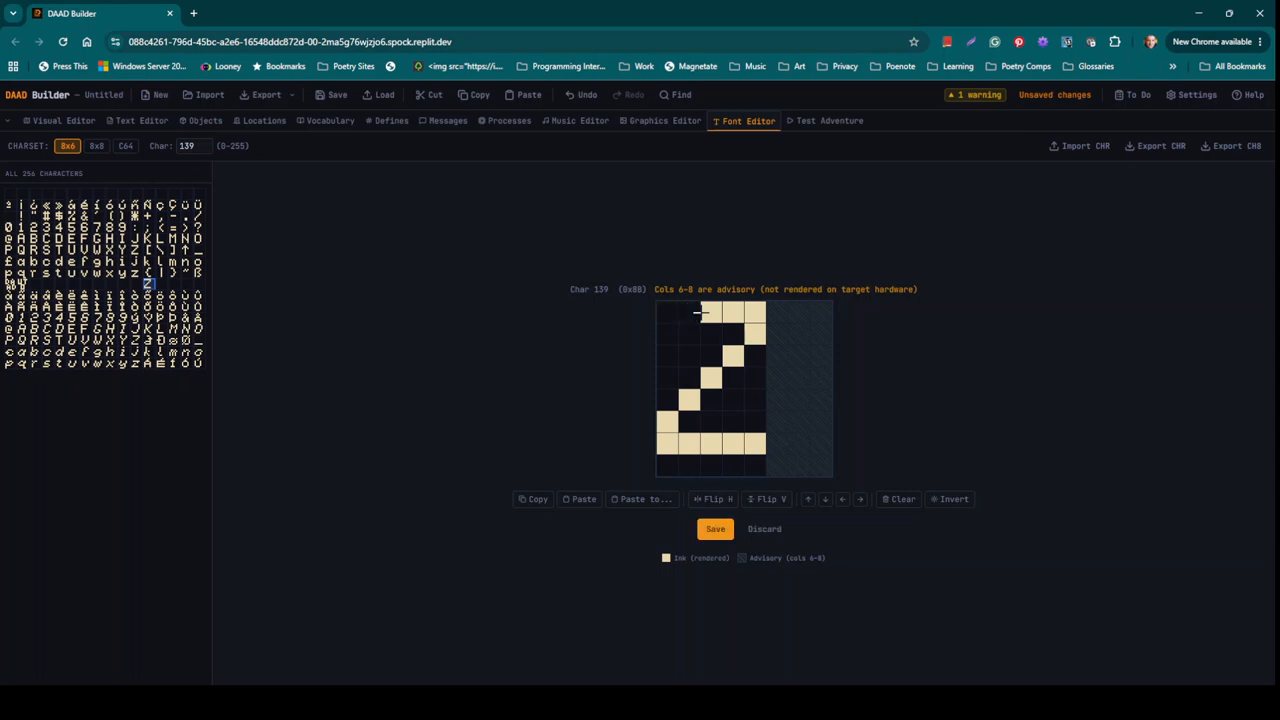
mouse_move(700, 312)
mouse_down()
mouse_move(758, 330)
mouse_move(668, 440)
mouse_move(758, 445)
mouse_up()
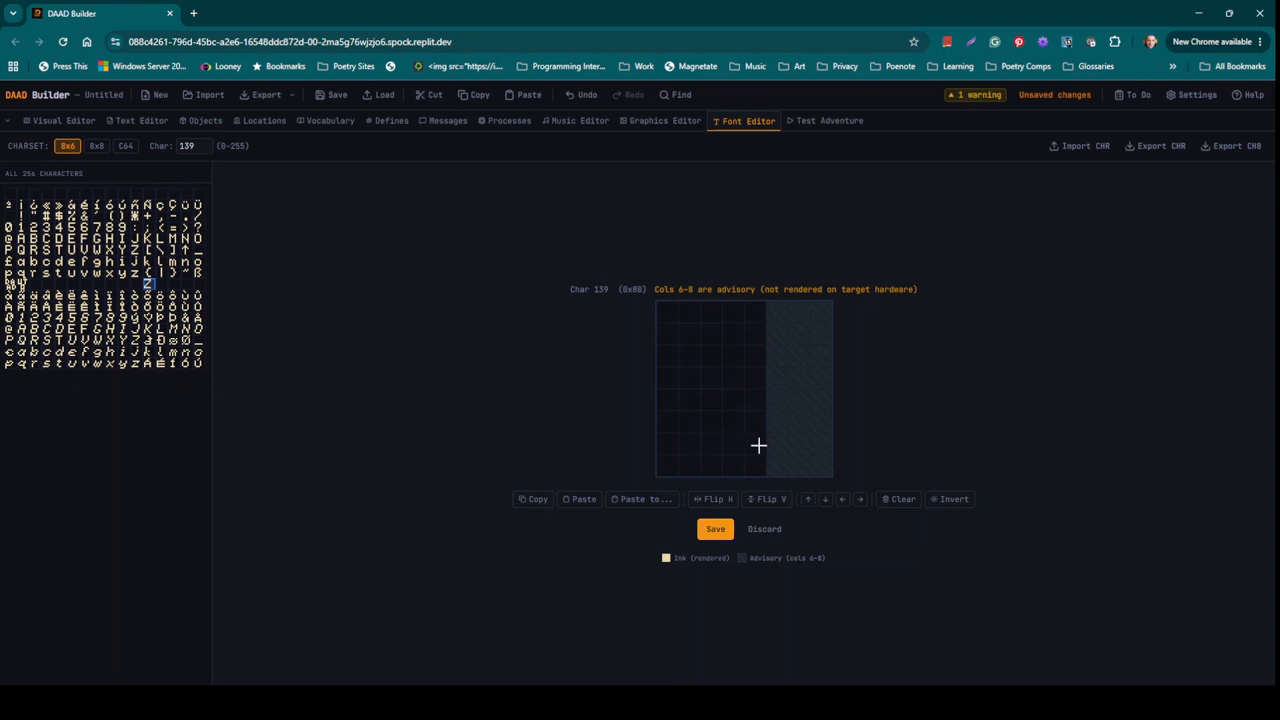
click(718, 531)
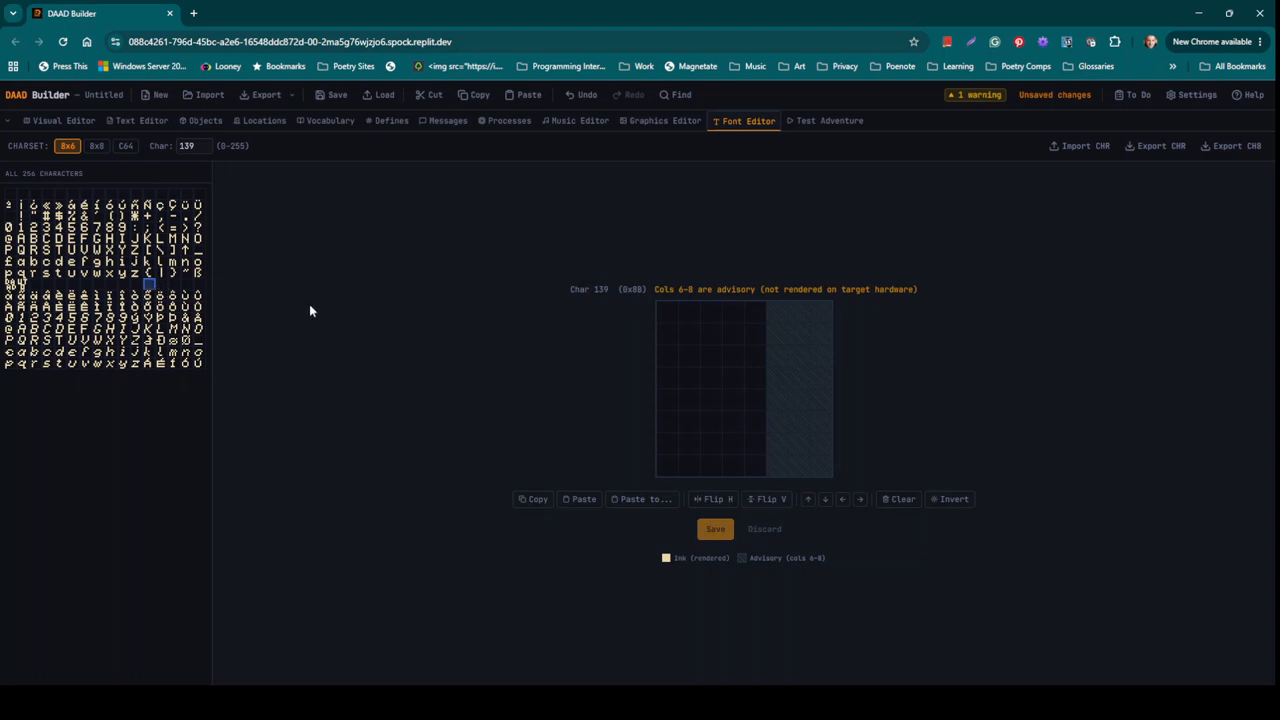
click(658, 121)
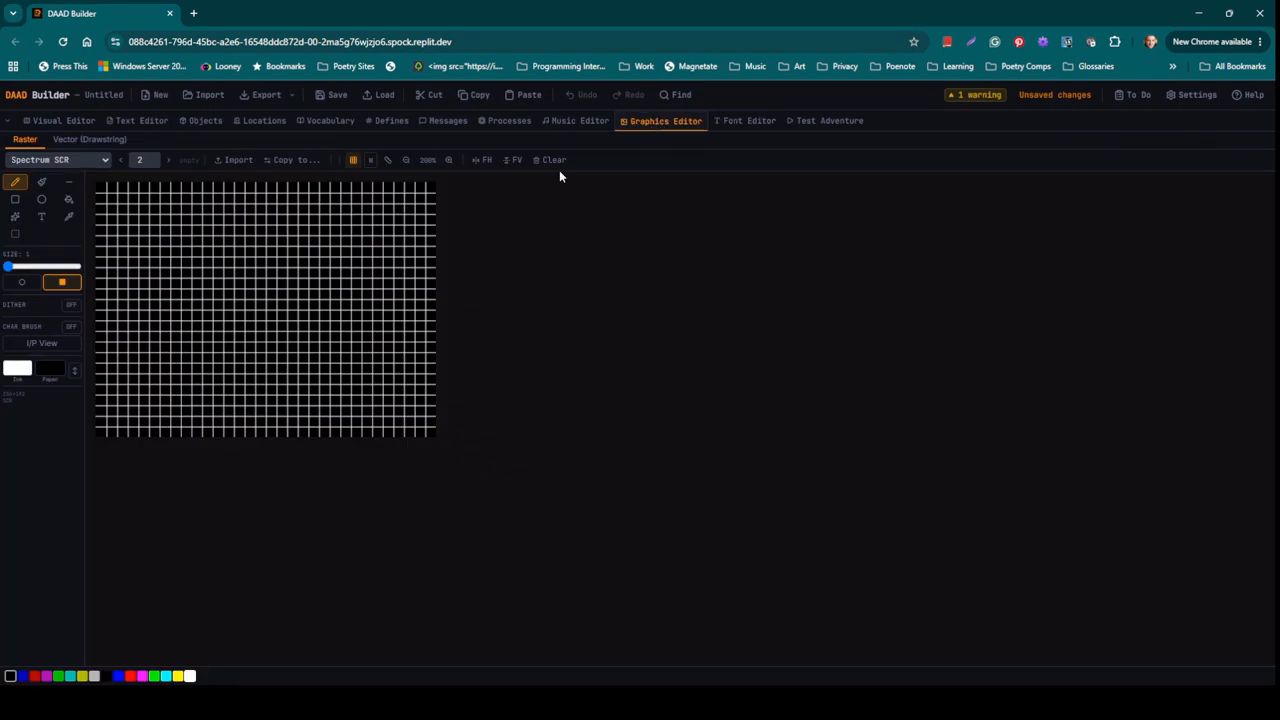
click(71, 327)
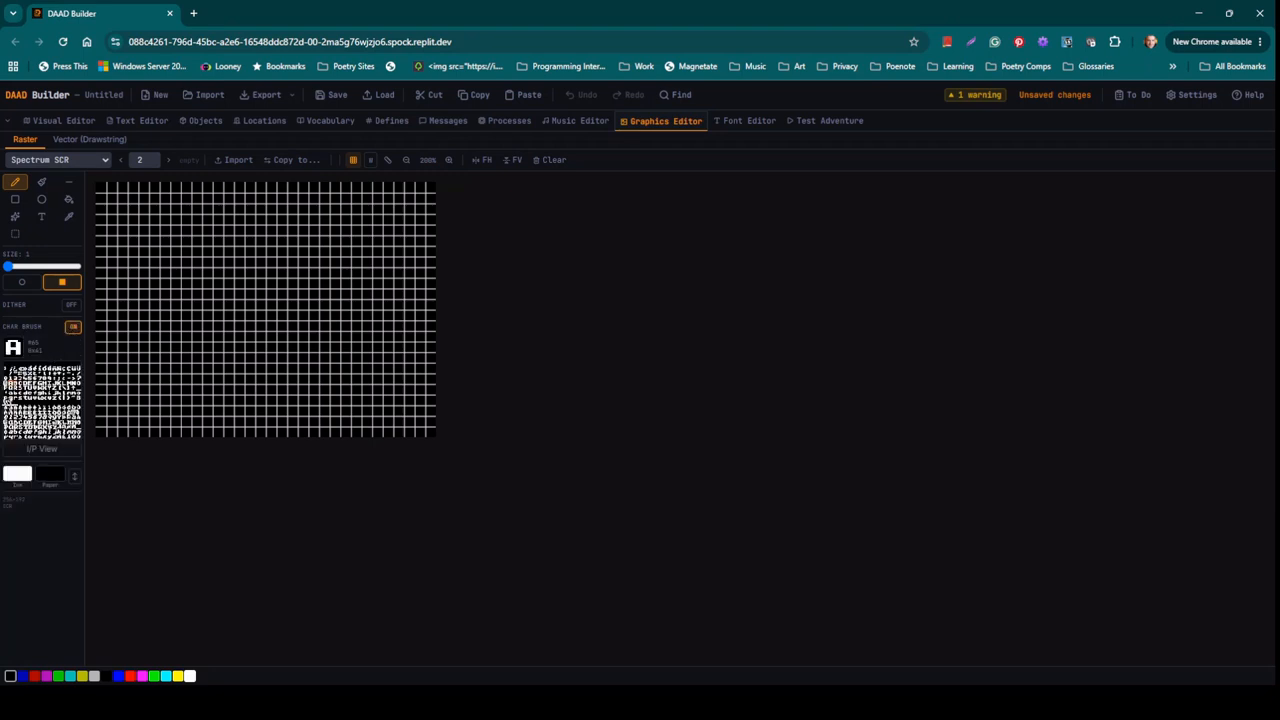
click(4, 402)
click(740, 121)
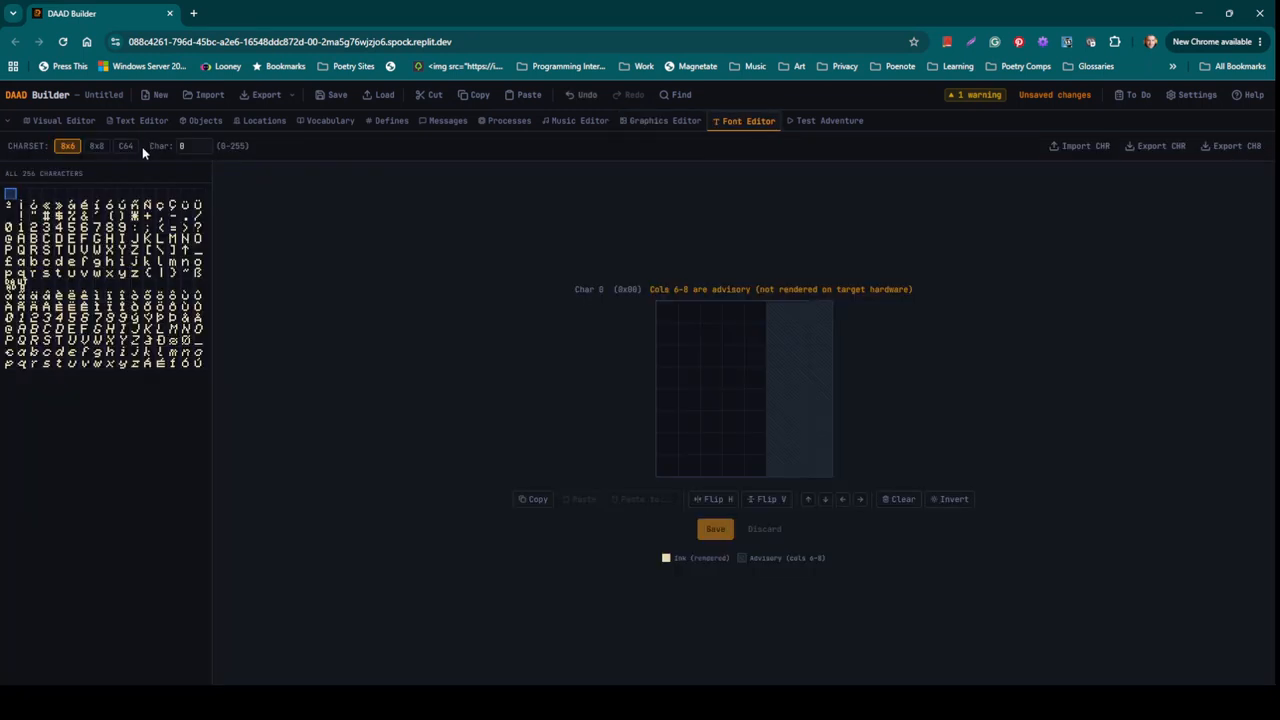
In the Graphics Editor, enable the character brush with character 128 and stamp it at four spots on the Spectrum SCR canvas.
click(645, 121)
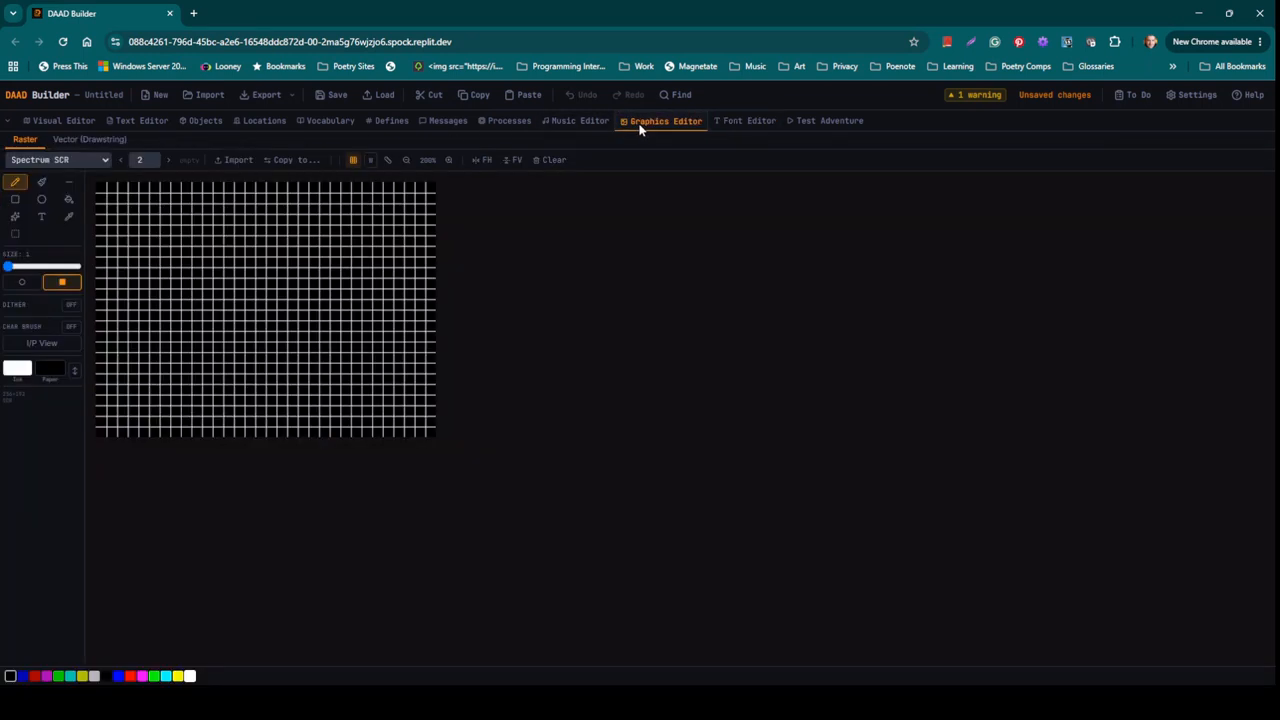
click(71, 327)
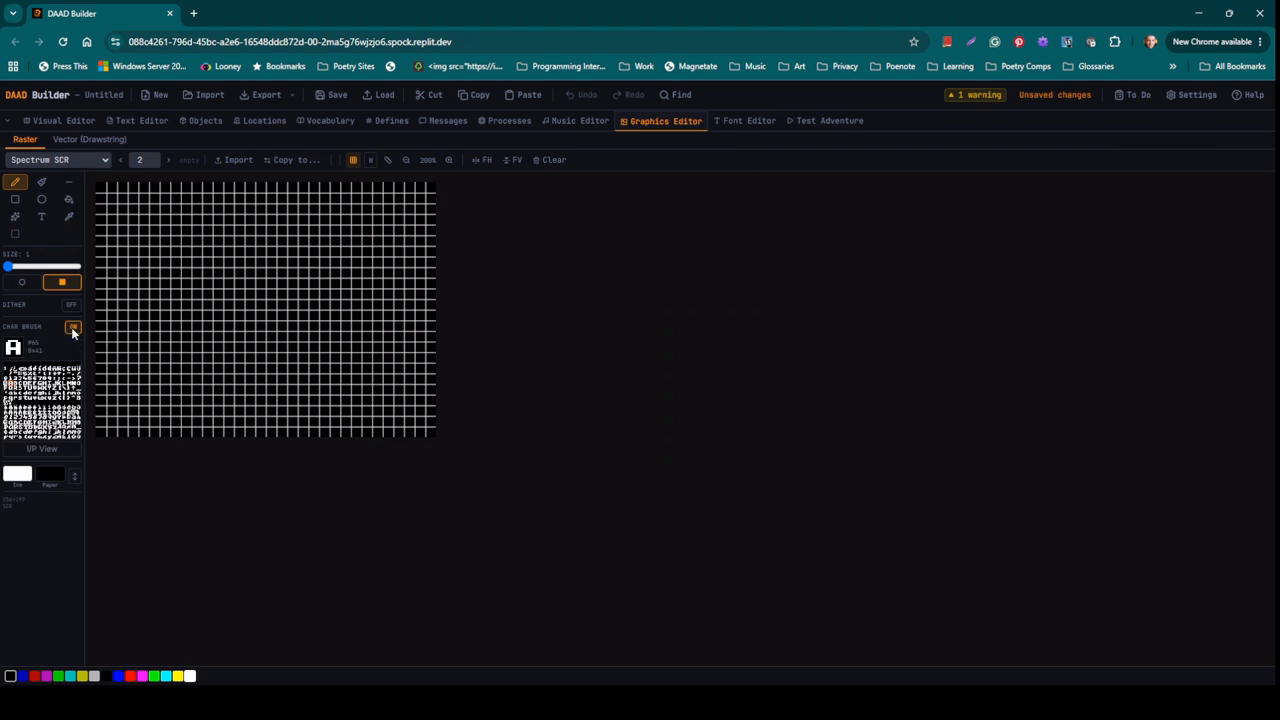
click(5, 405)
click(153, 271)
click(207, 261)
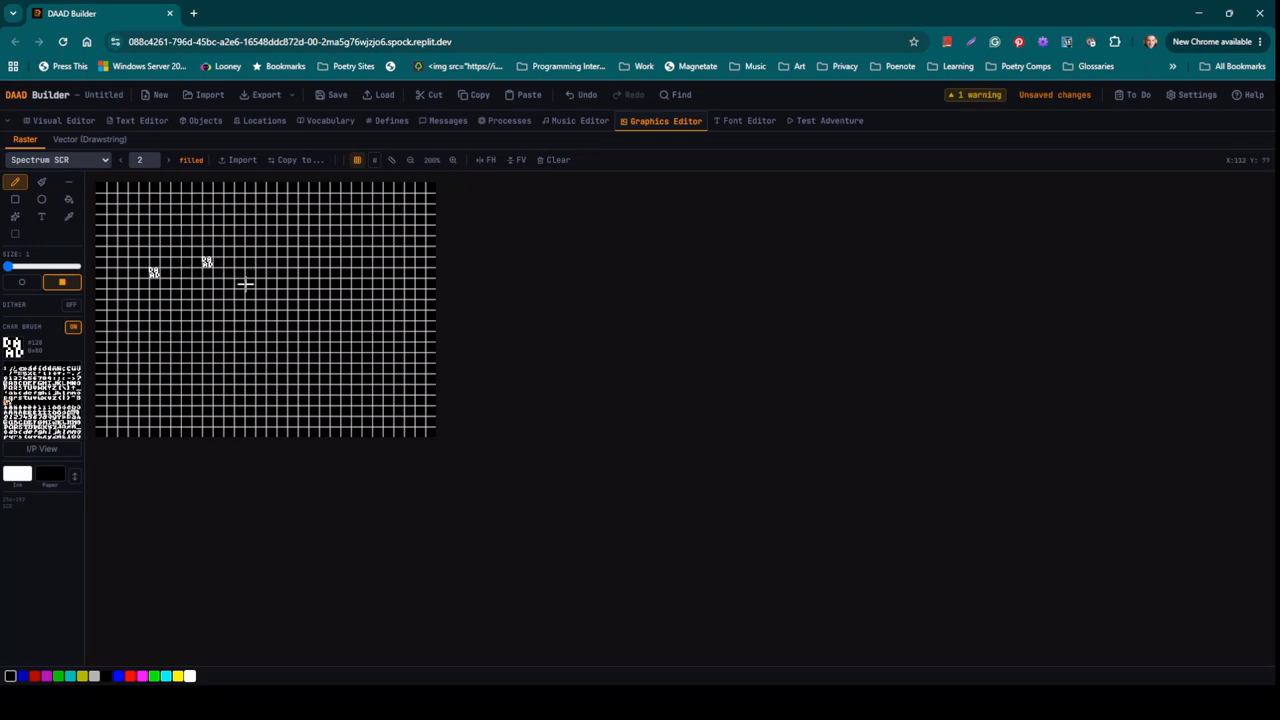
click(260, 283)
click(239, 303)
Flood-fill the canvas background with the letter R, character 82, as the character brush.
click(14, 388)
click(68, 199)
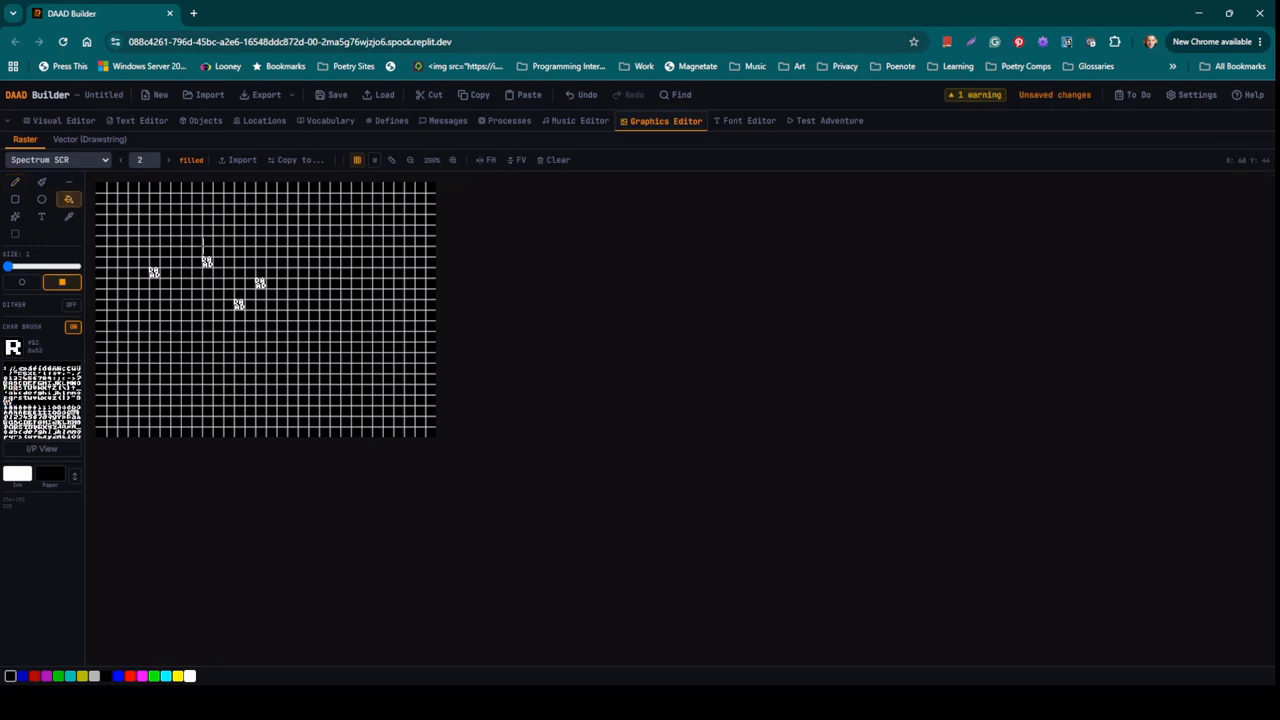
click(204, 222)
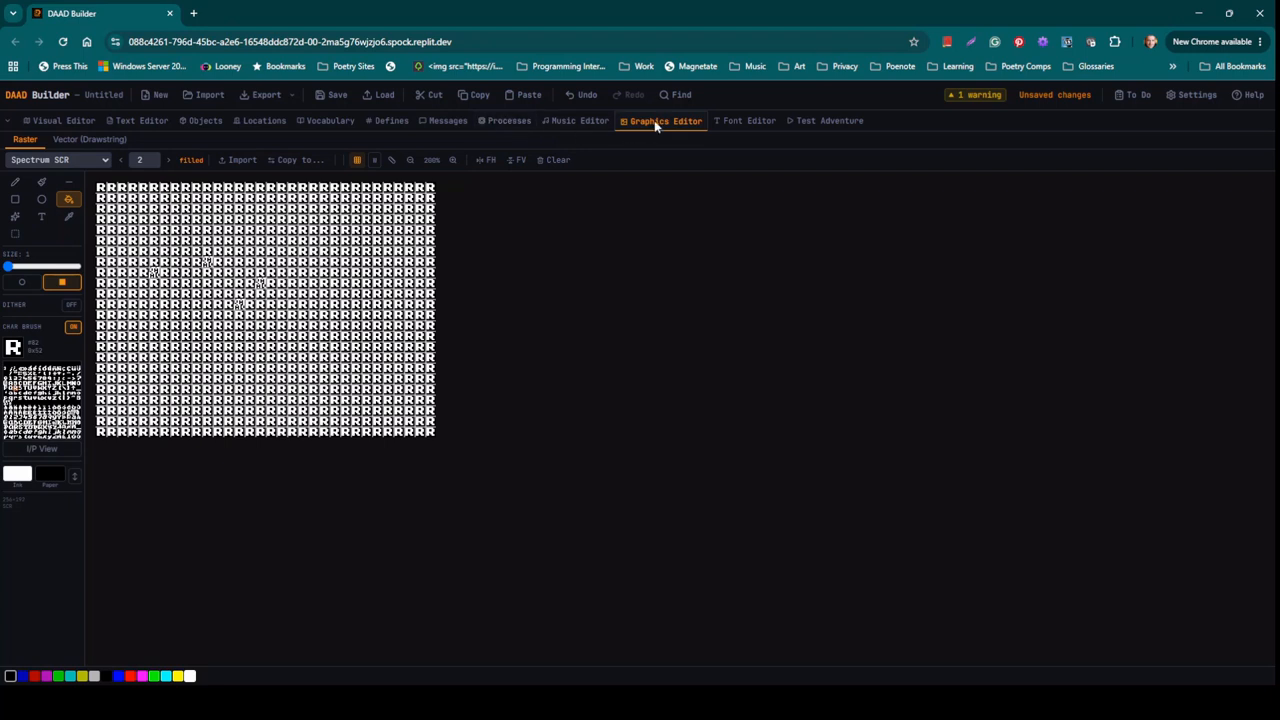
In the Font Editor's 8x8 charset, draw a scattered pattern of 11 pixels in the empty character 134.
click(730, 121)
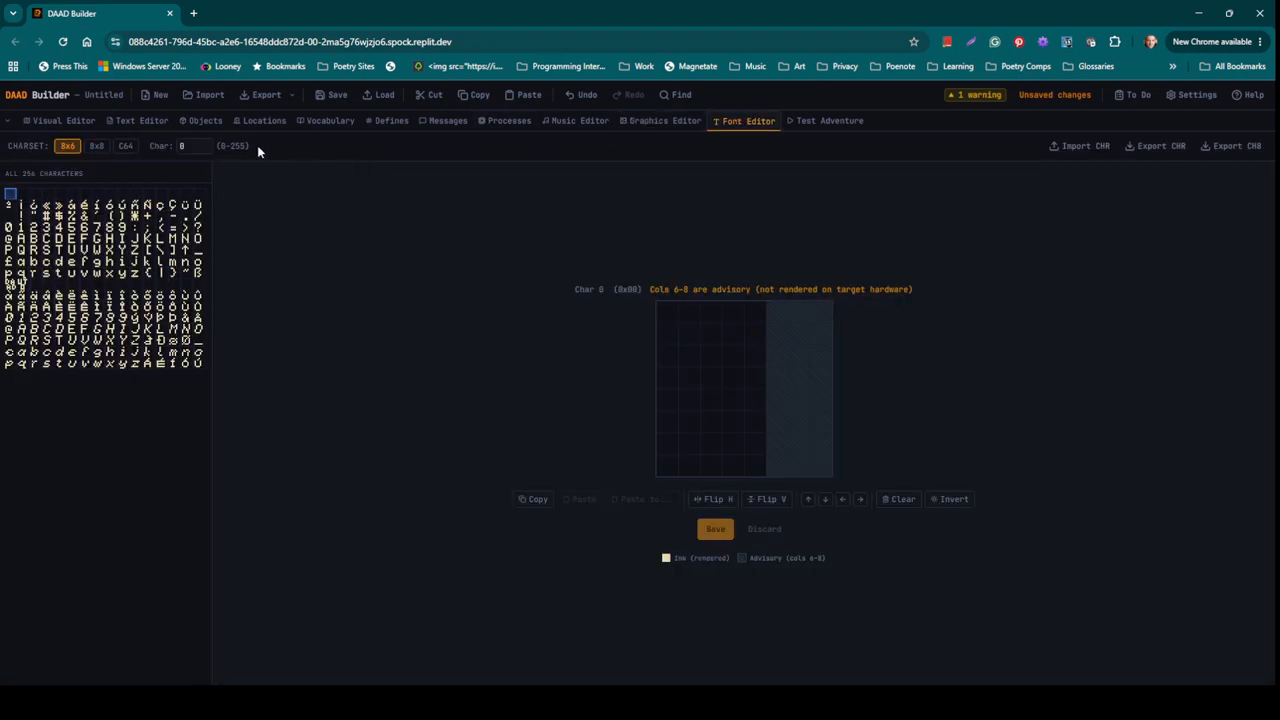
click(96, 145)
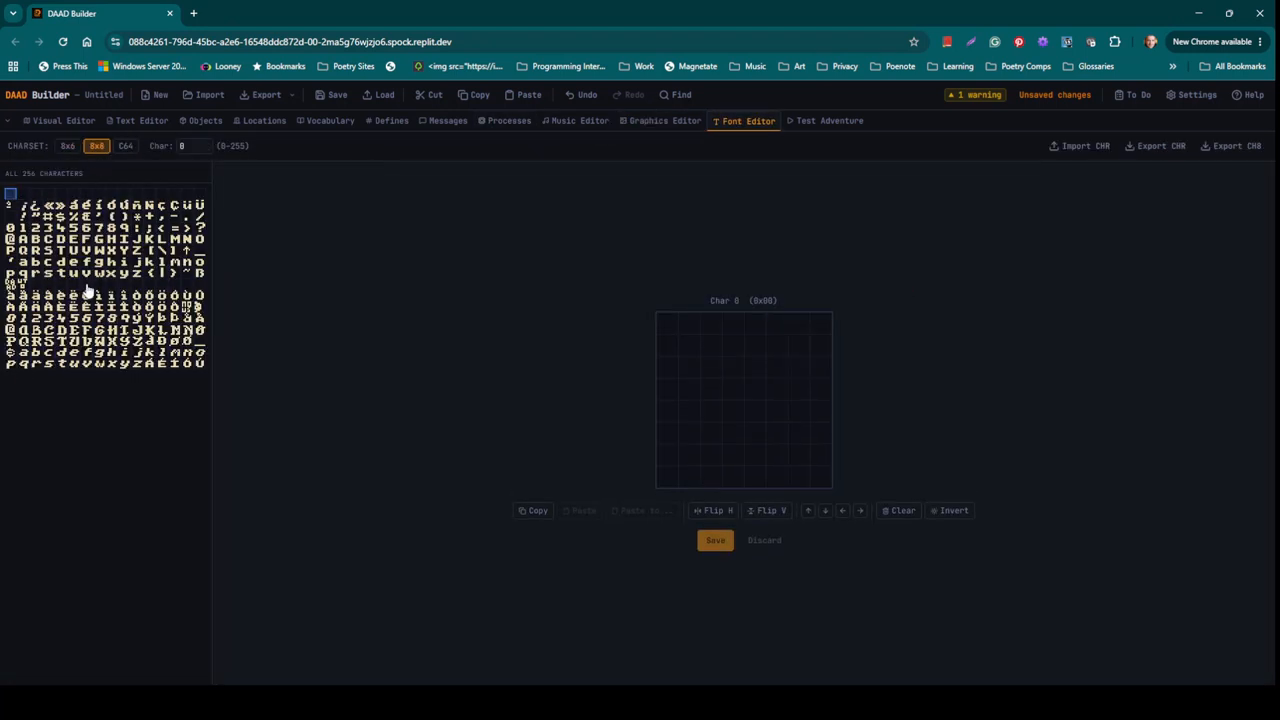
click(86, 284)
click(711, 367)
click(733, 411)
click(798, 433)
click(733, 455)
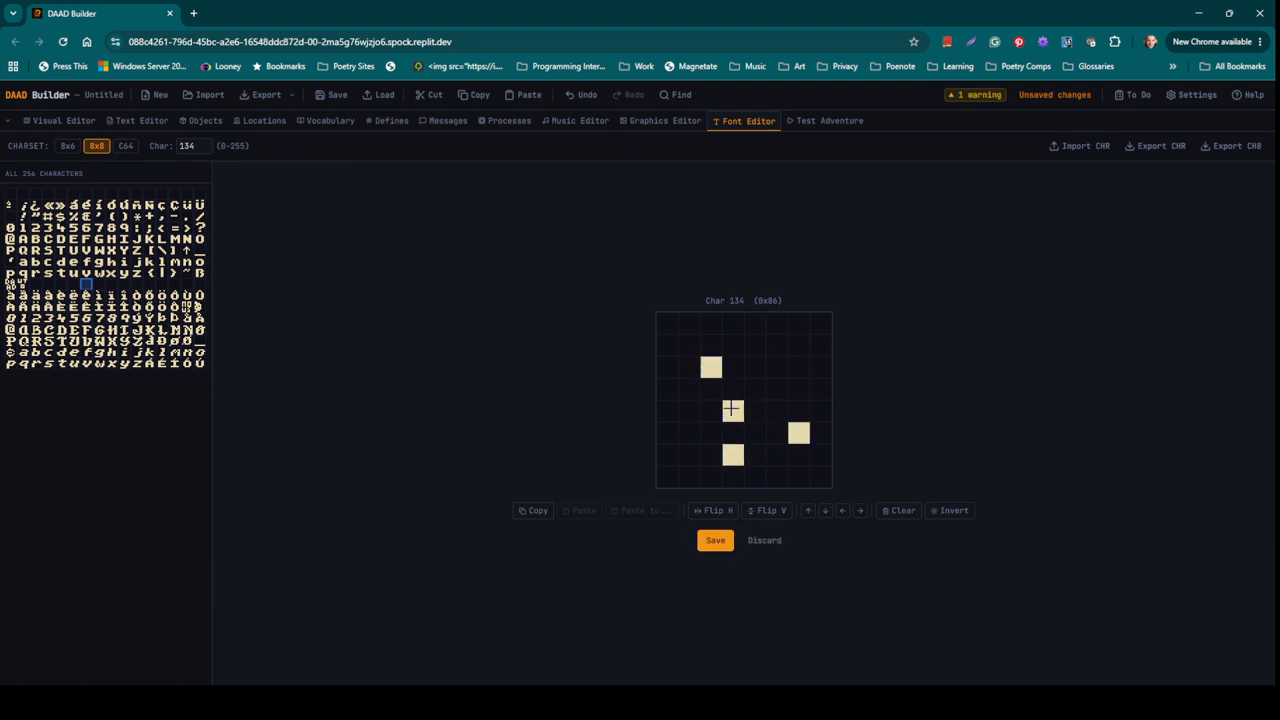
click(798, 367)
click(755, 367)
click(777, 411)
click(689, 433)
click(689, 345)
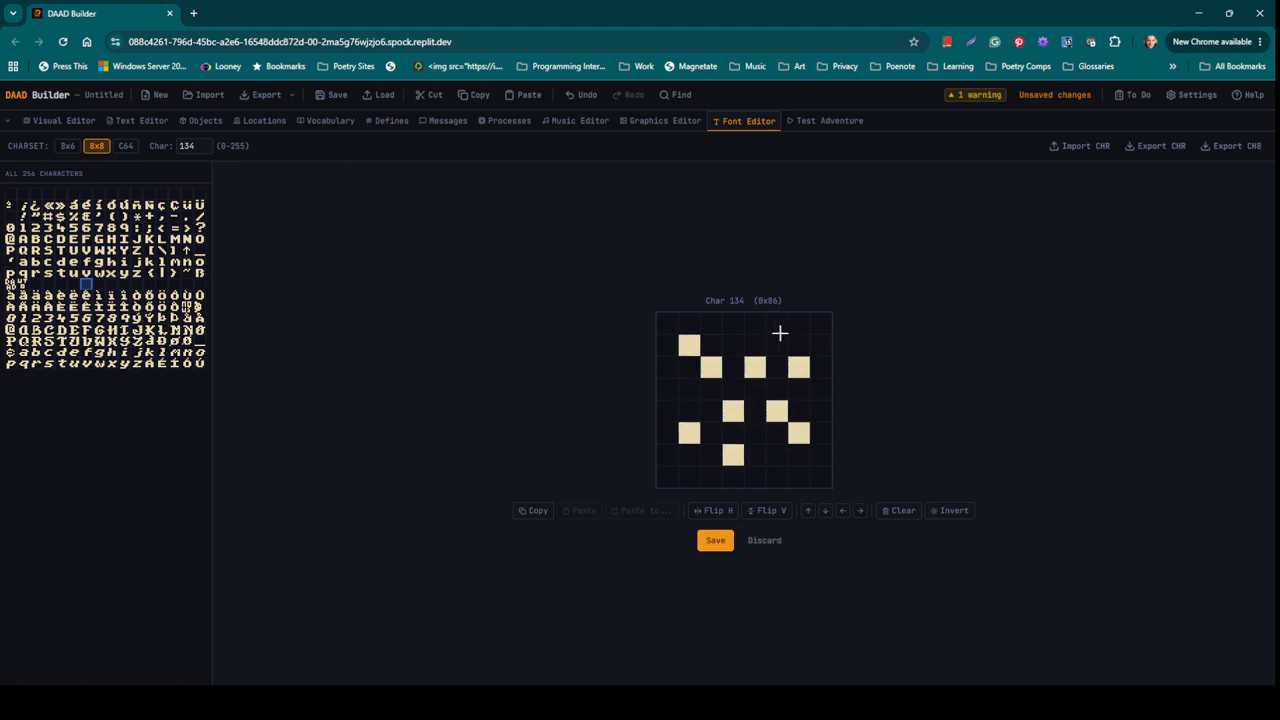
click(777, 323)
click(820, 345)
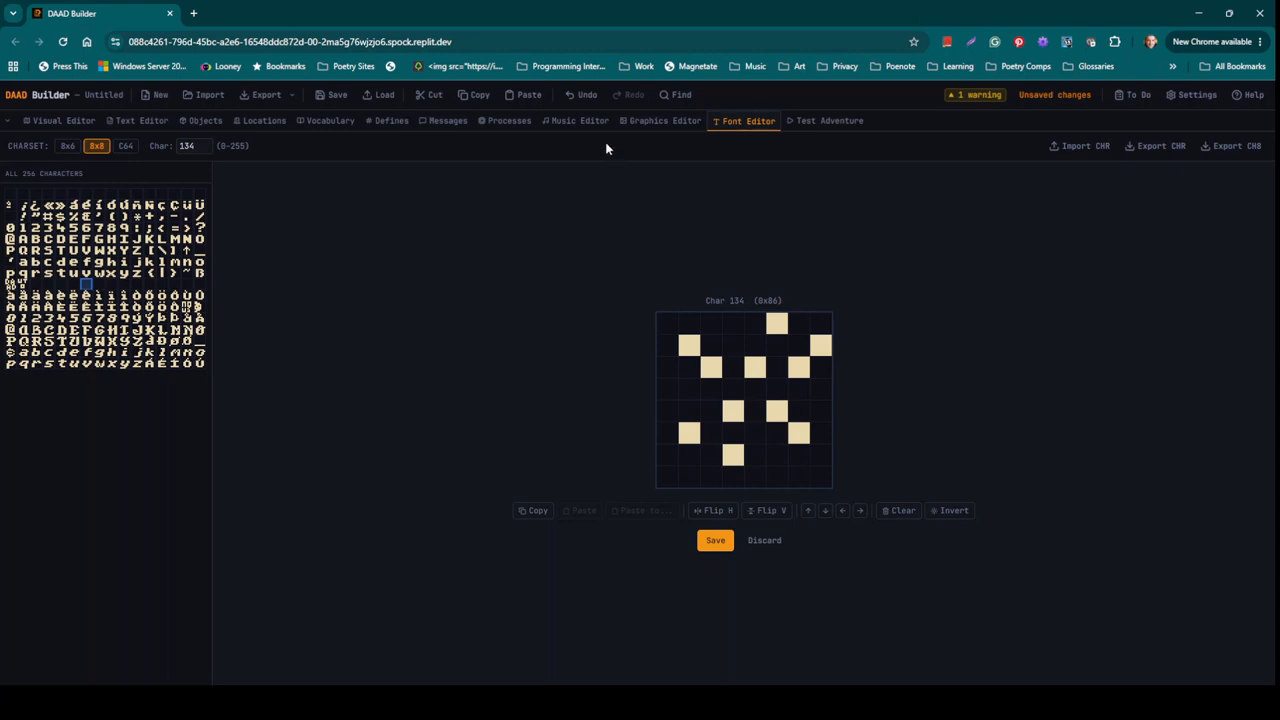
Set the text of user message #1 in the MTX messages to "Hello".
click(442, 122)
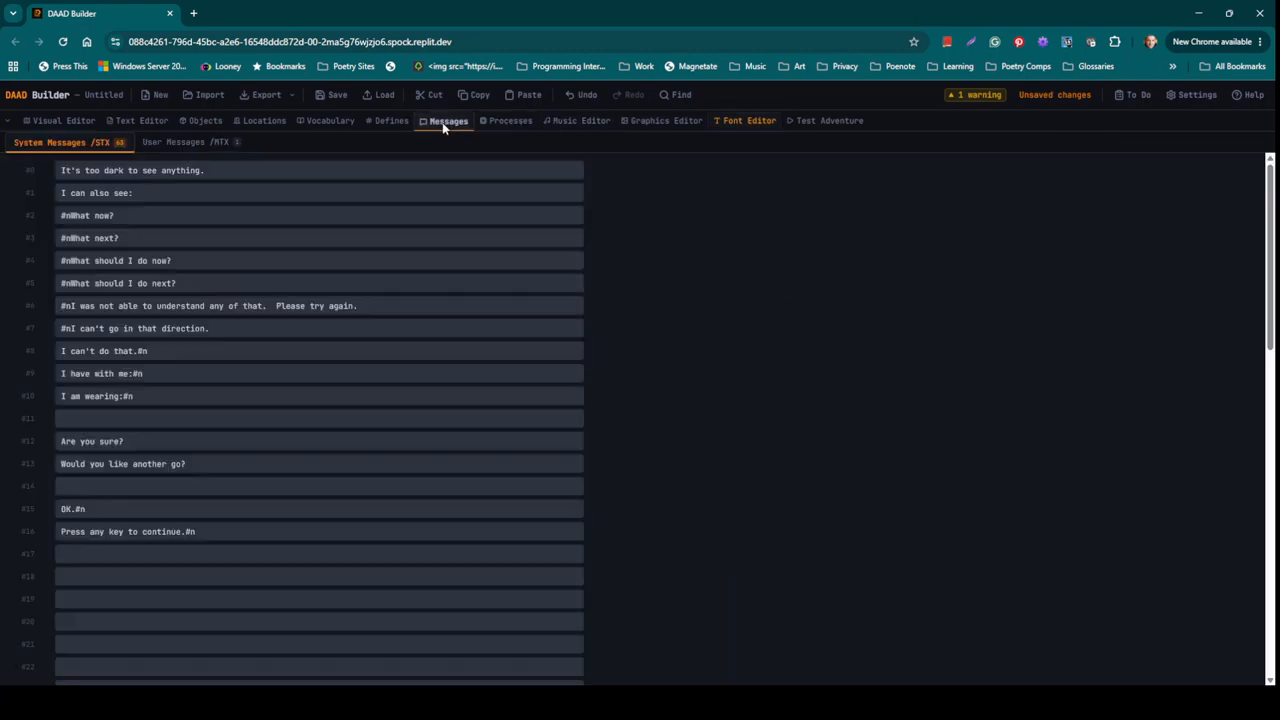
click(190, 144)
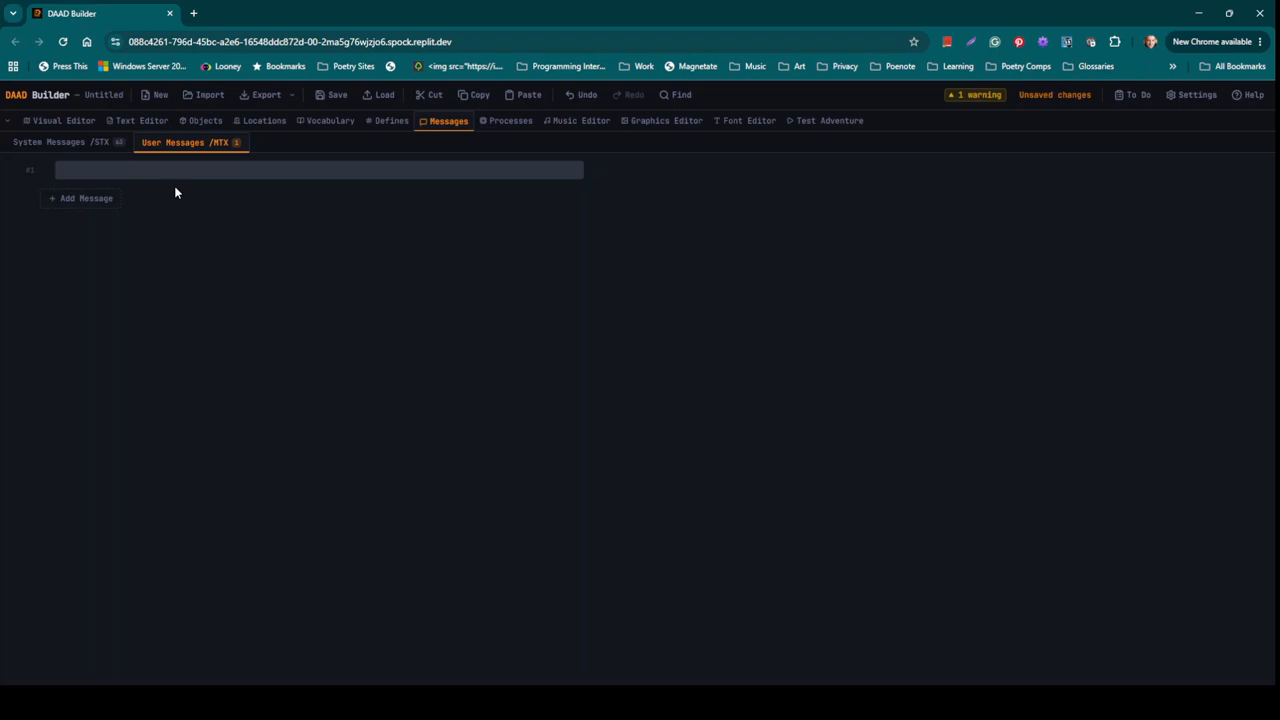
click(194, 172)
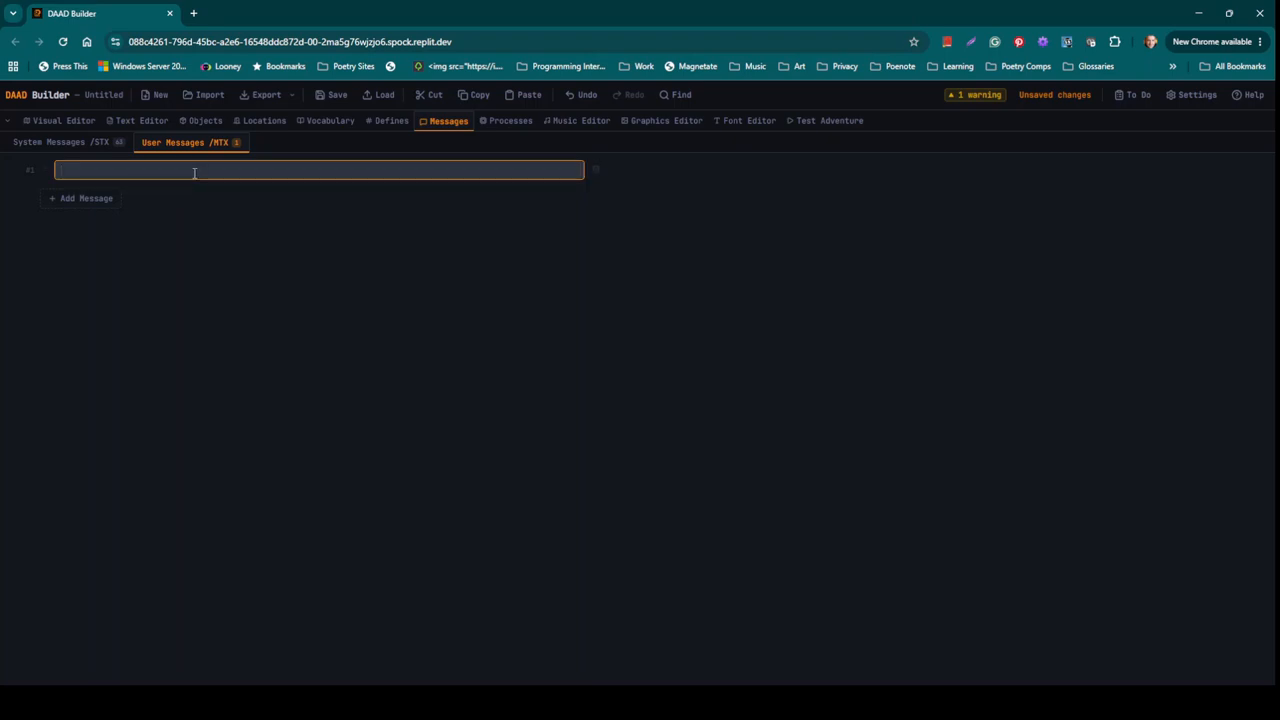
text(Hello)
click(200, 253)
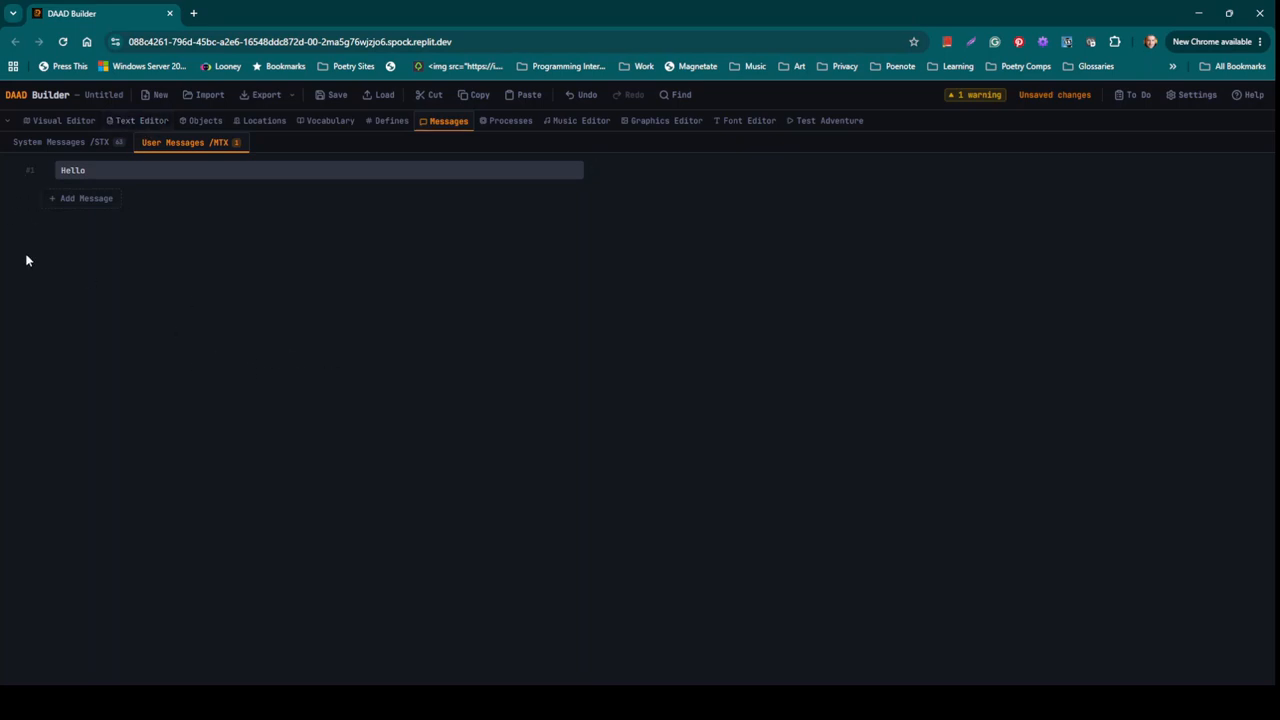
Label user message #1 mHello and check its entry in the Messages section of the defines.
click(45, 171)
text(H)
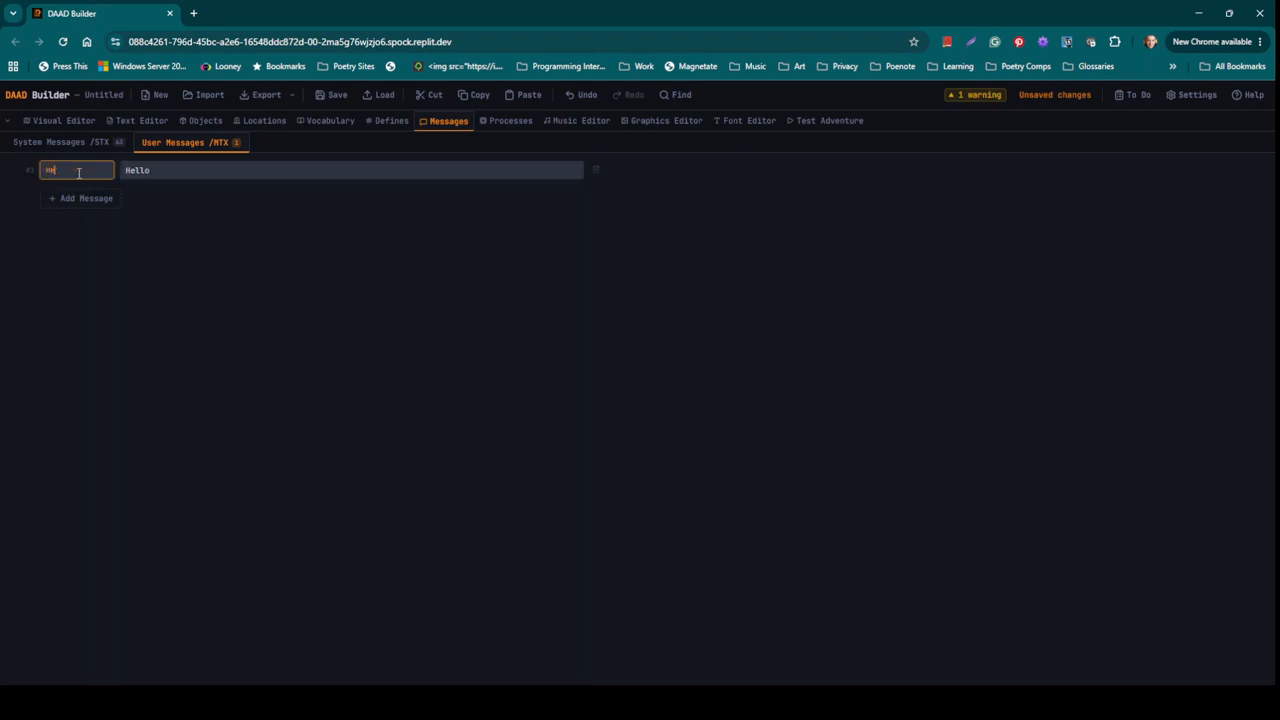
text(ello)
click(212, 259)
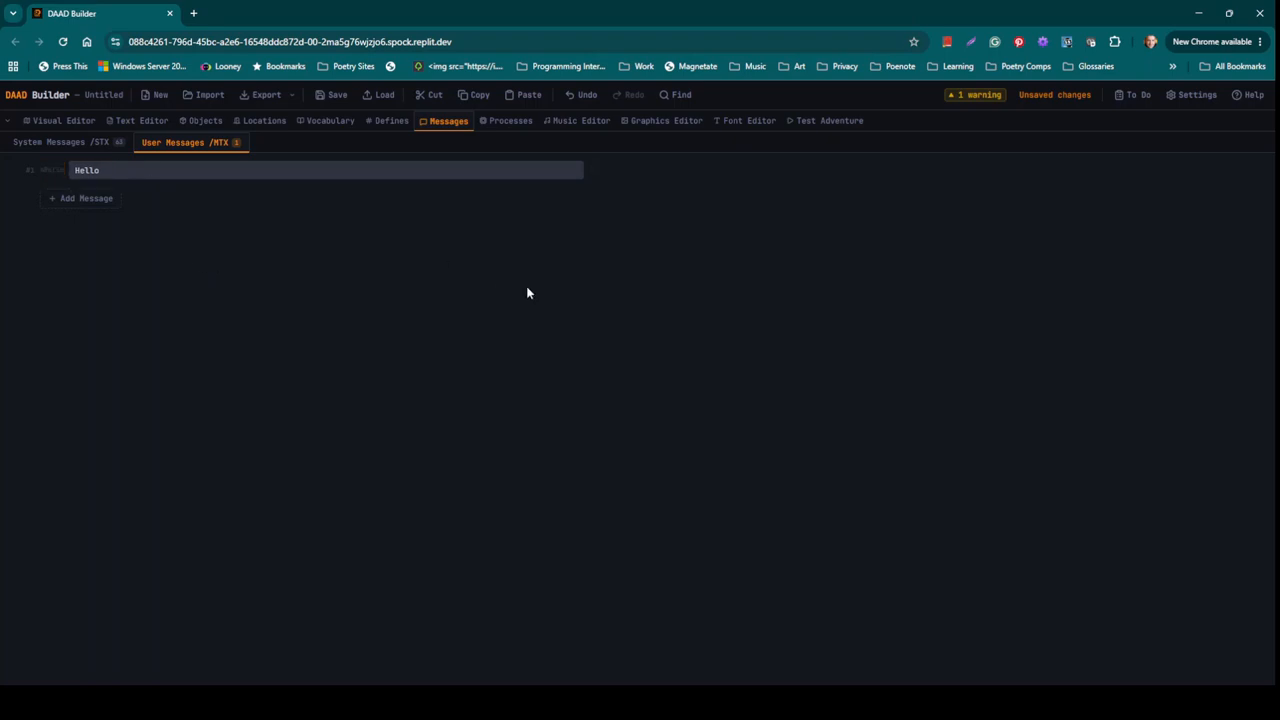
click(392, 121)
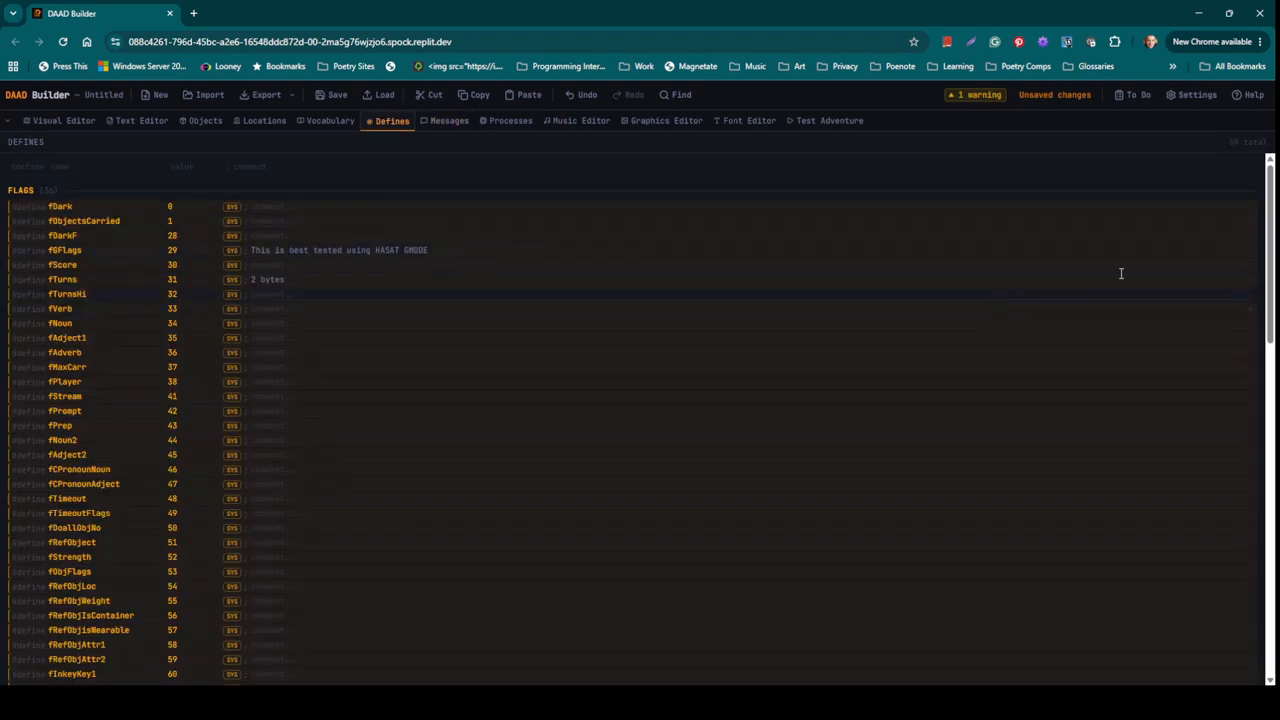
drag(1268, 232, 1268, 566)
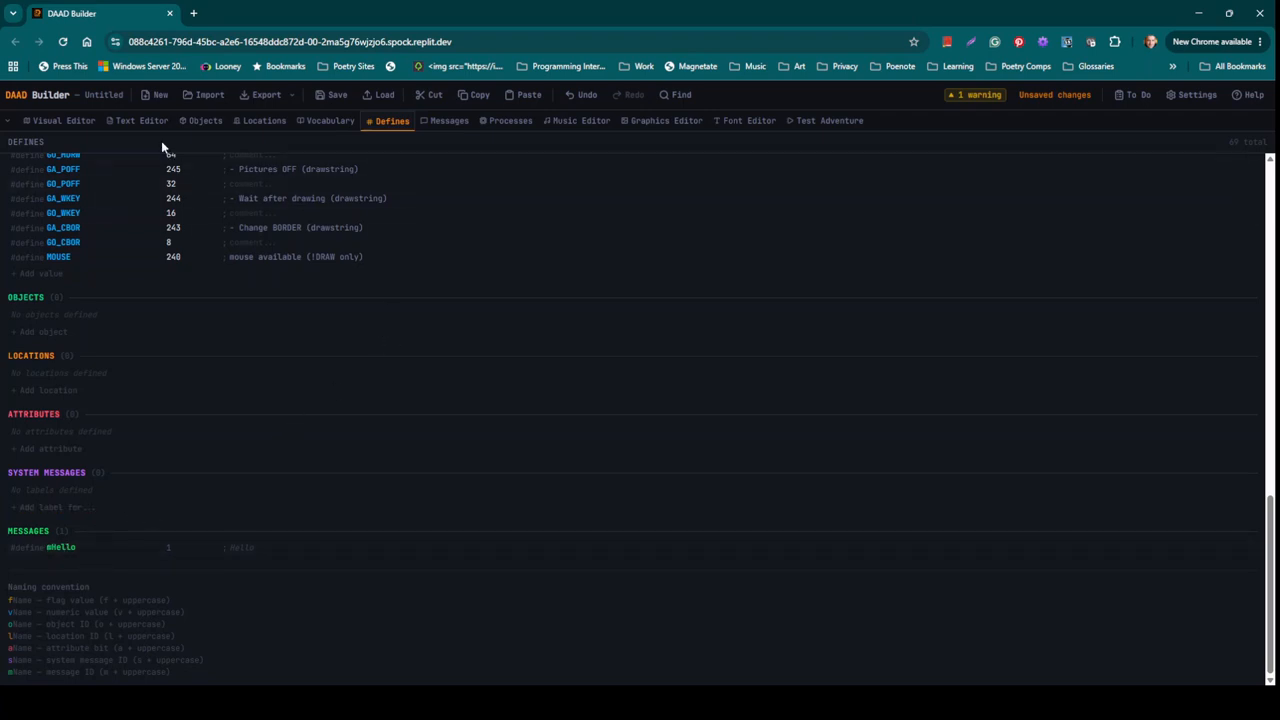
In the source text, add a MESSAGE mHello line before DONE in the I entry of process 5.
click(137, 120)
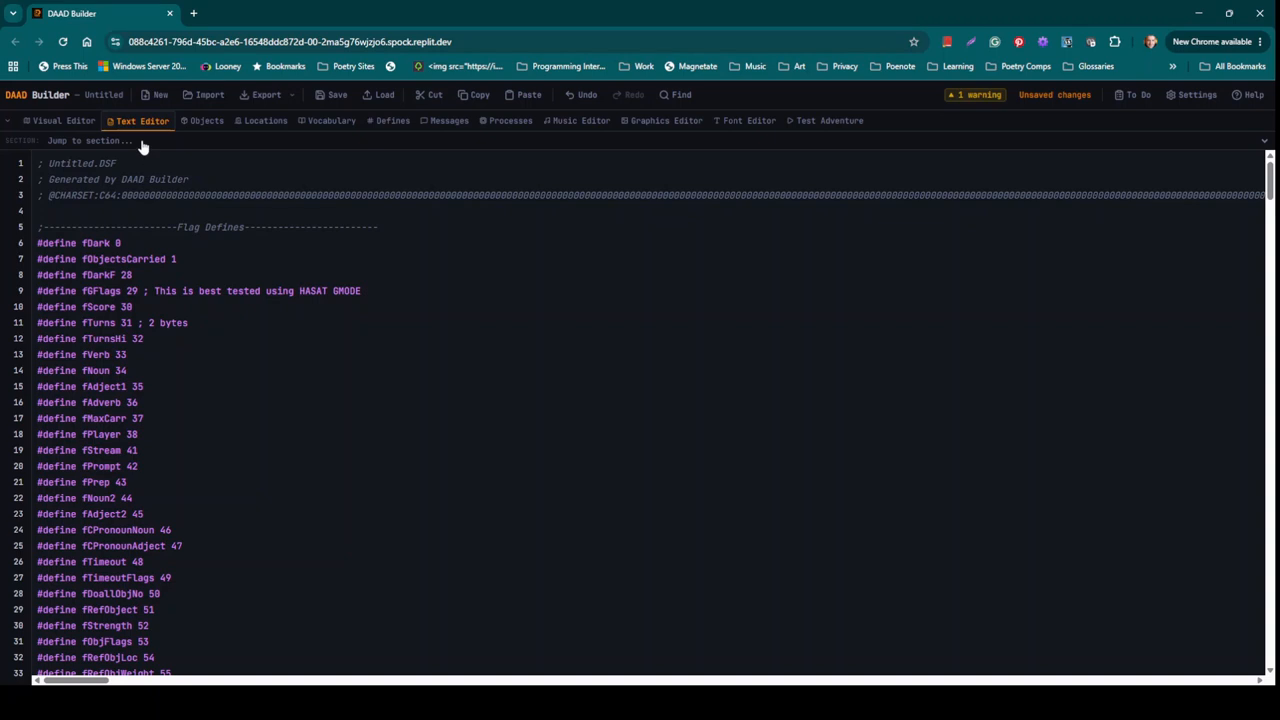
scroll(117, 381, down, 20)
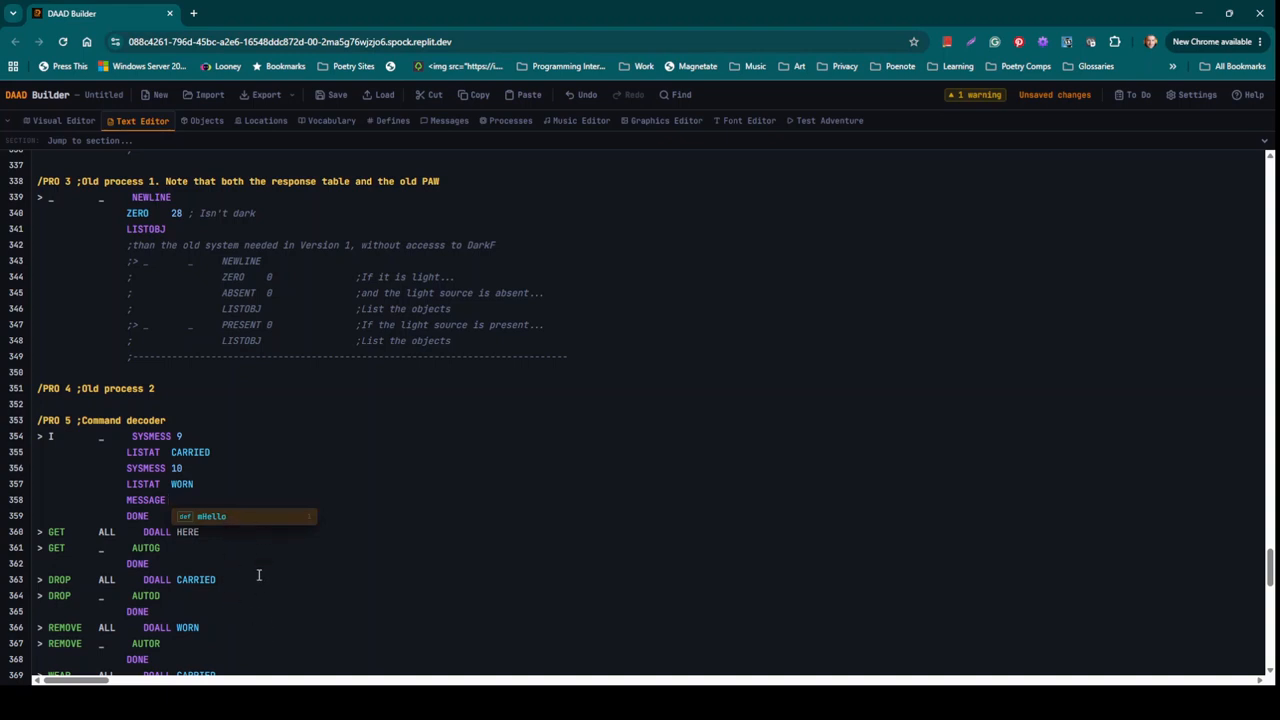
click(228, 515)
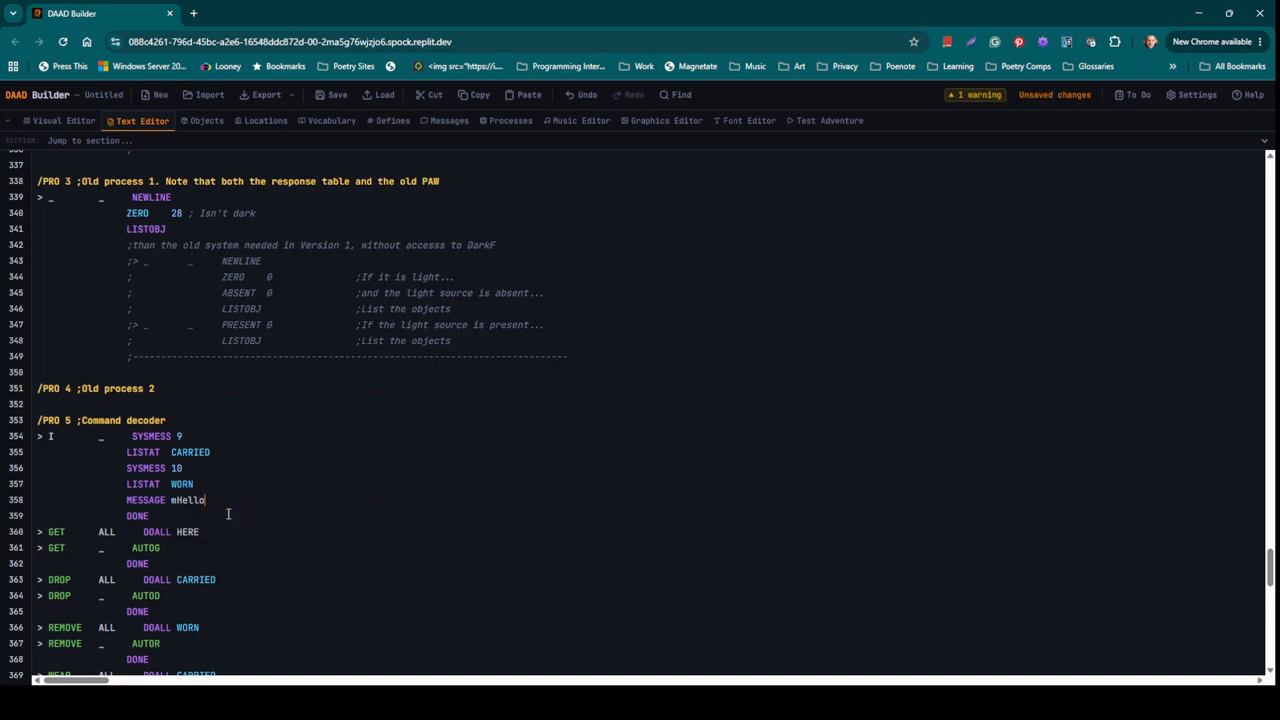
In the Processes editor, set the MESSAGE condact of the I entry in /PRO 5 to mHello.
click(512, 121)
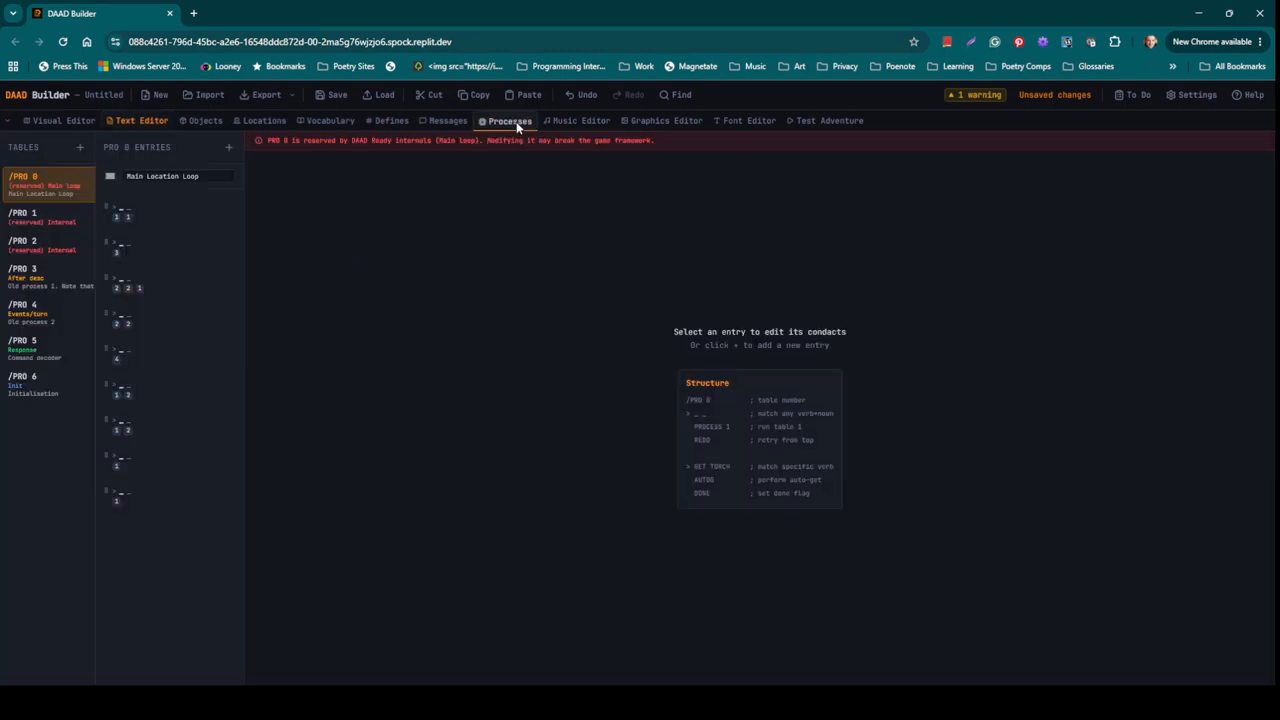
click(38, 350)
click(147, 213)
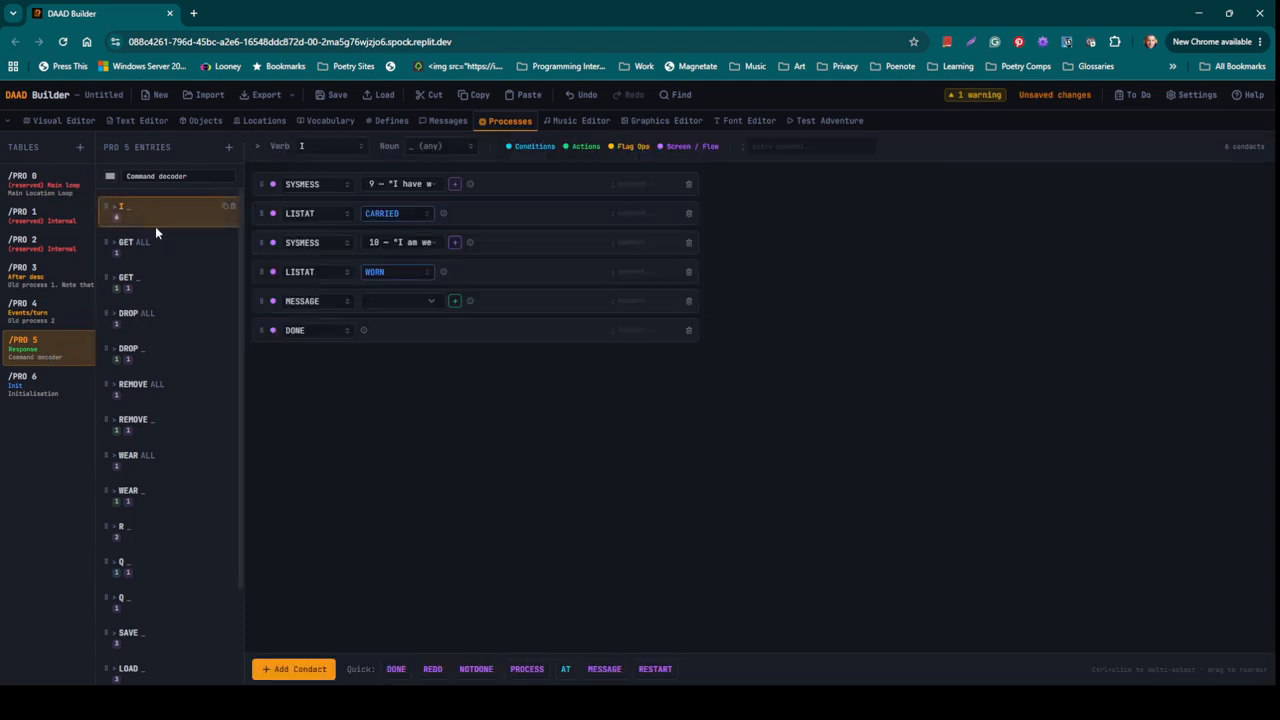
click(401, 303)
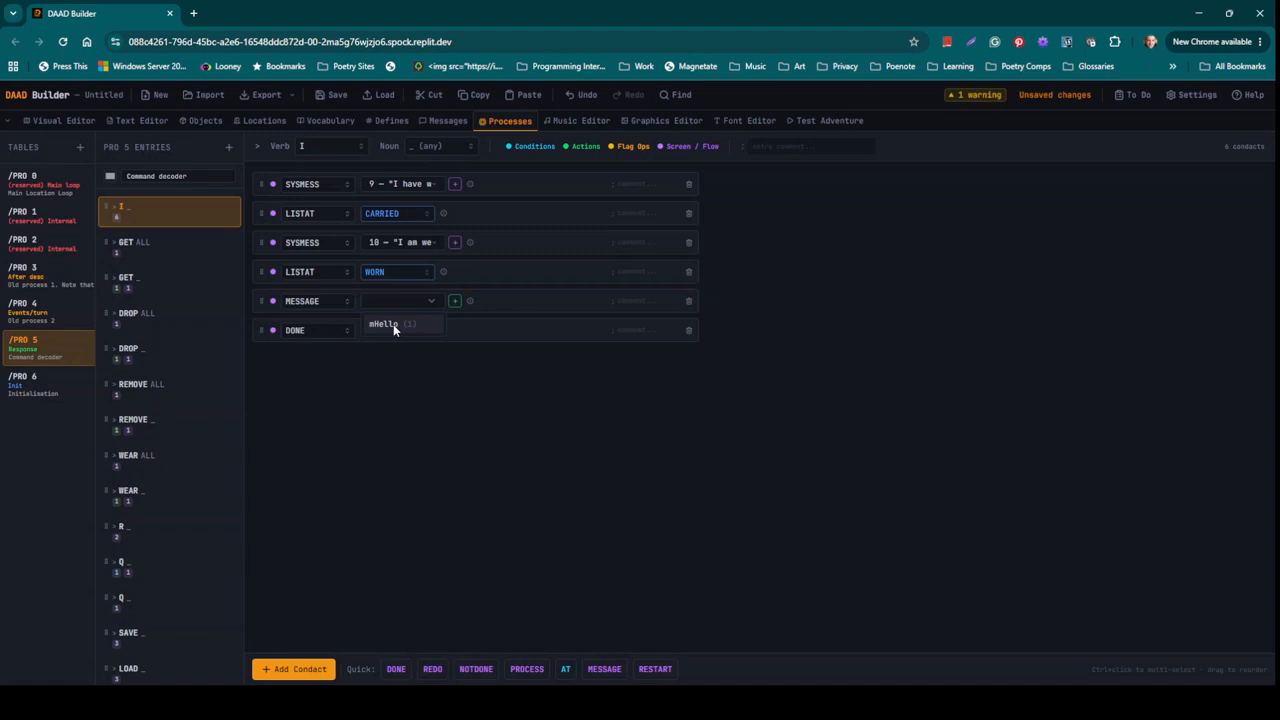
click(390, 324)
Add a second user message to the MTX messages with the text "Bye".
click(448, 120)
click(193, 148)
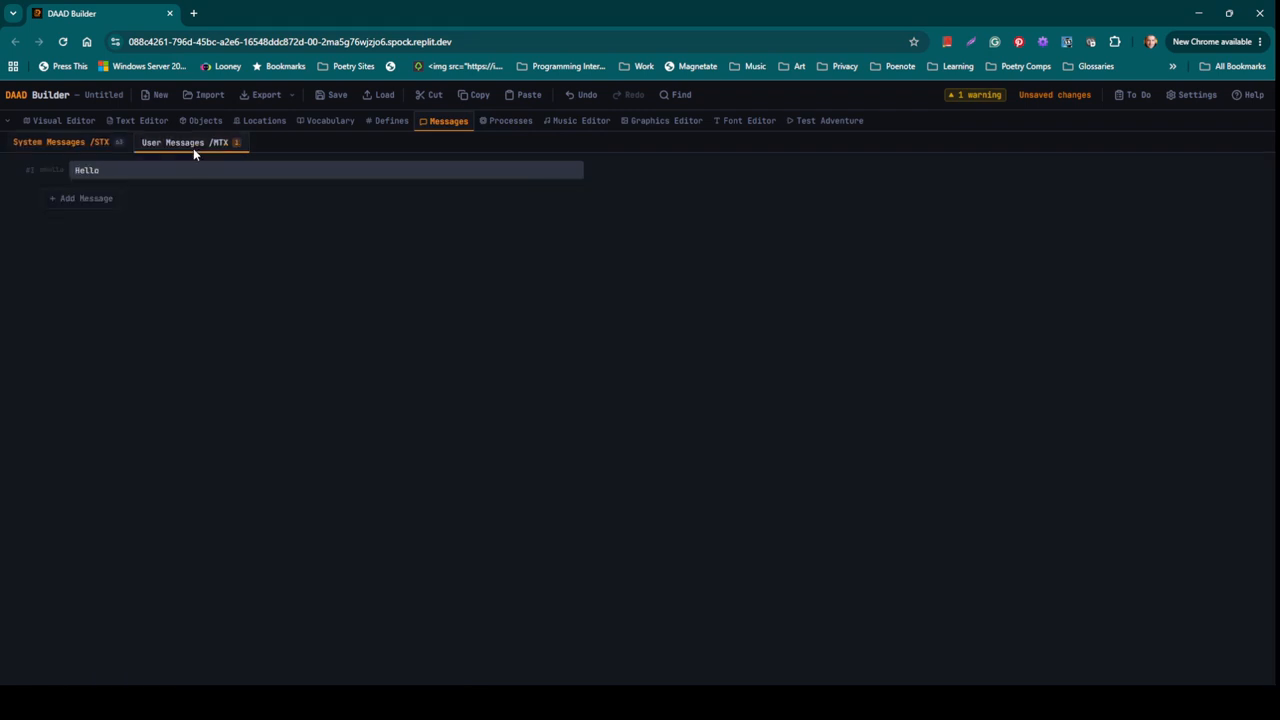
click(86, 197)
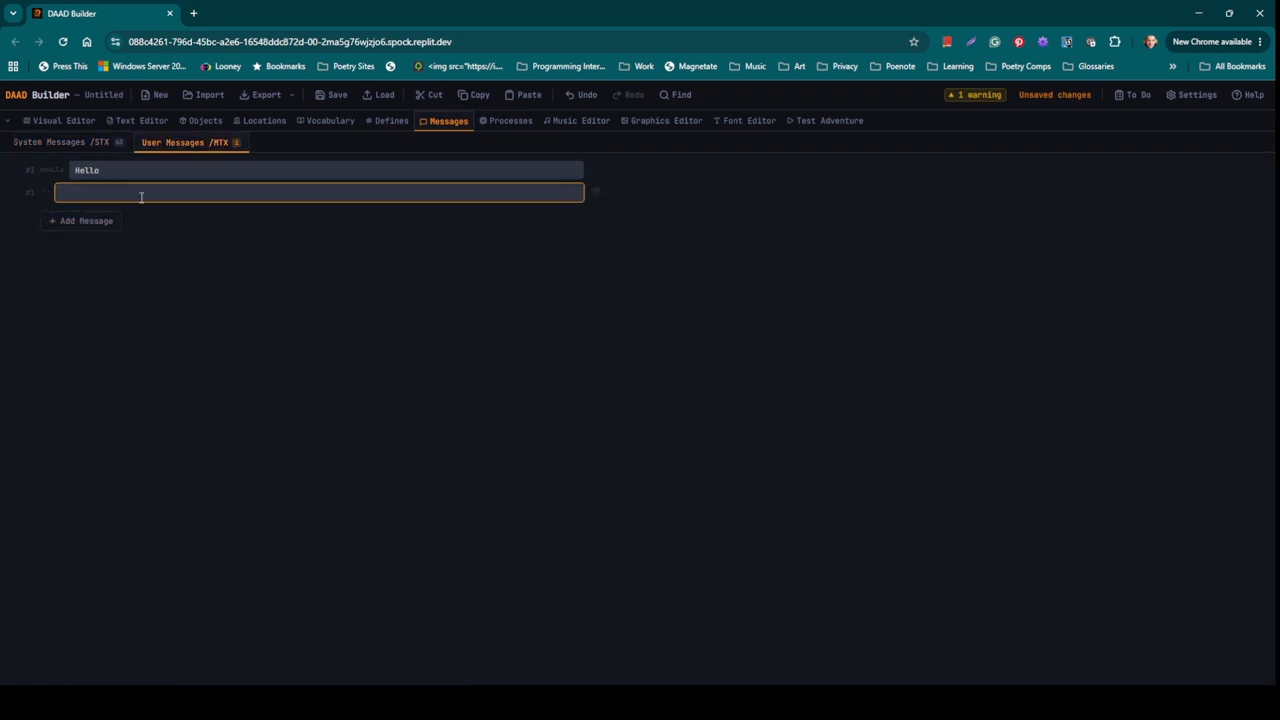
text(Bye)
click(242, 260)
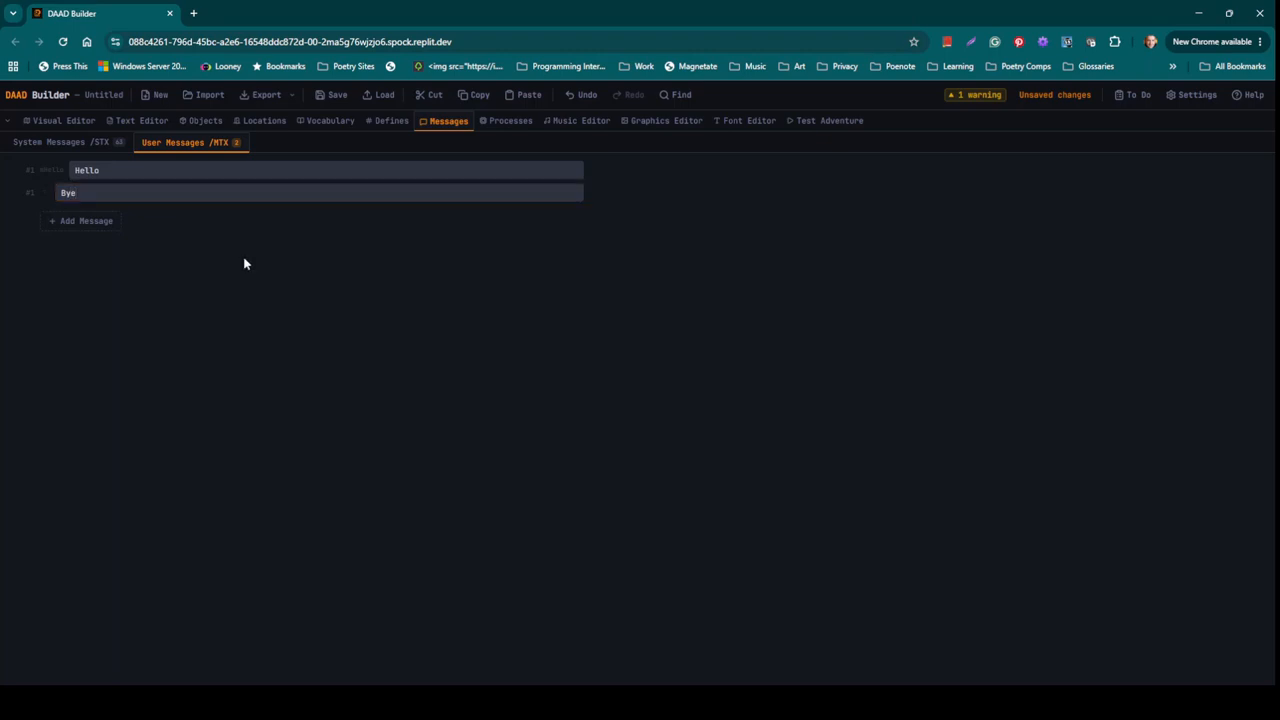
Examine the message choices offered for the MESSAGE condact in the I entry of /PRO 5.
click(511, 122)
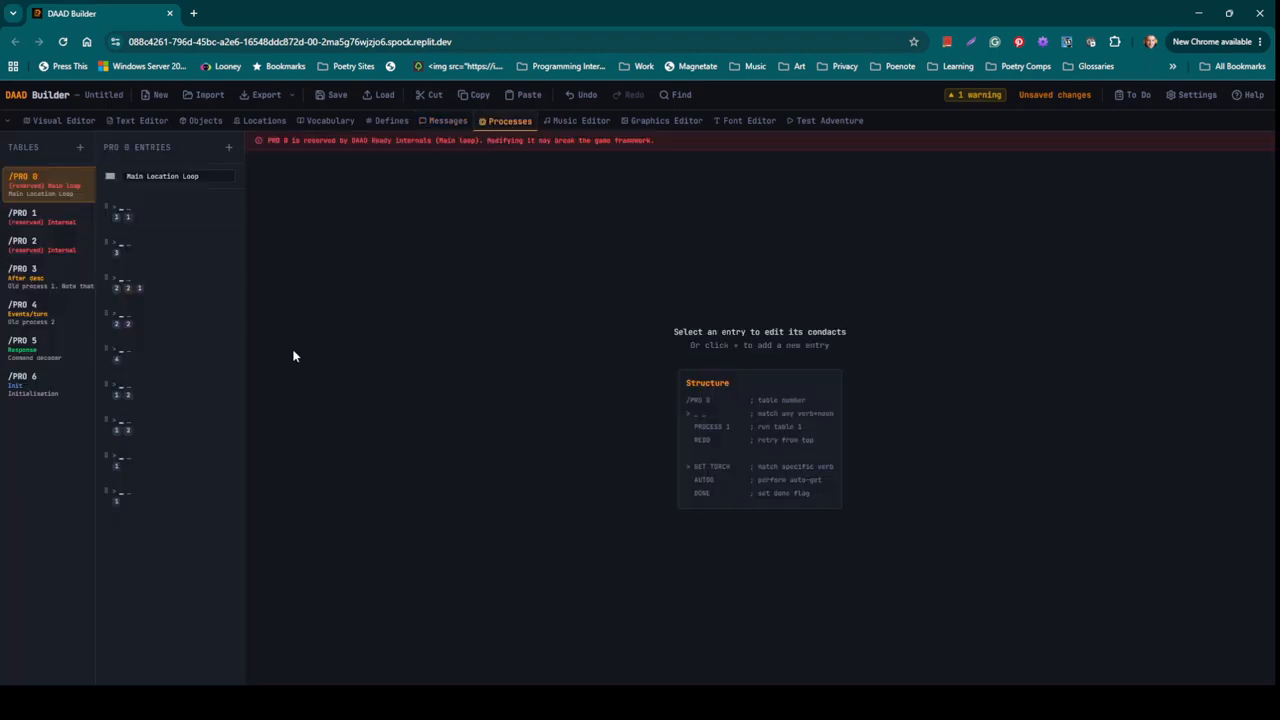
click(30, 218)
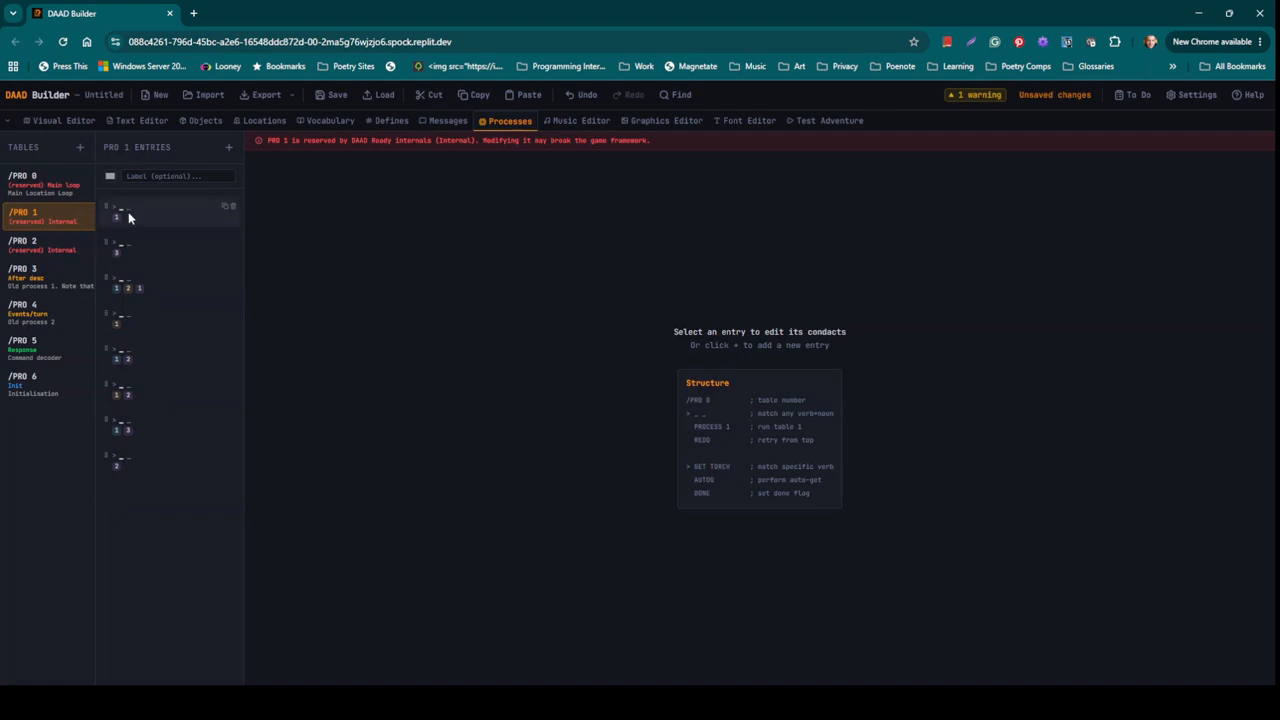
click(30, 345)
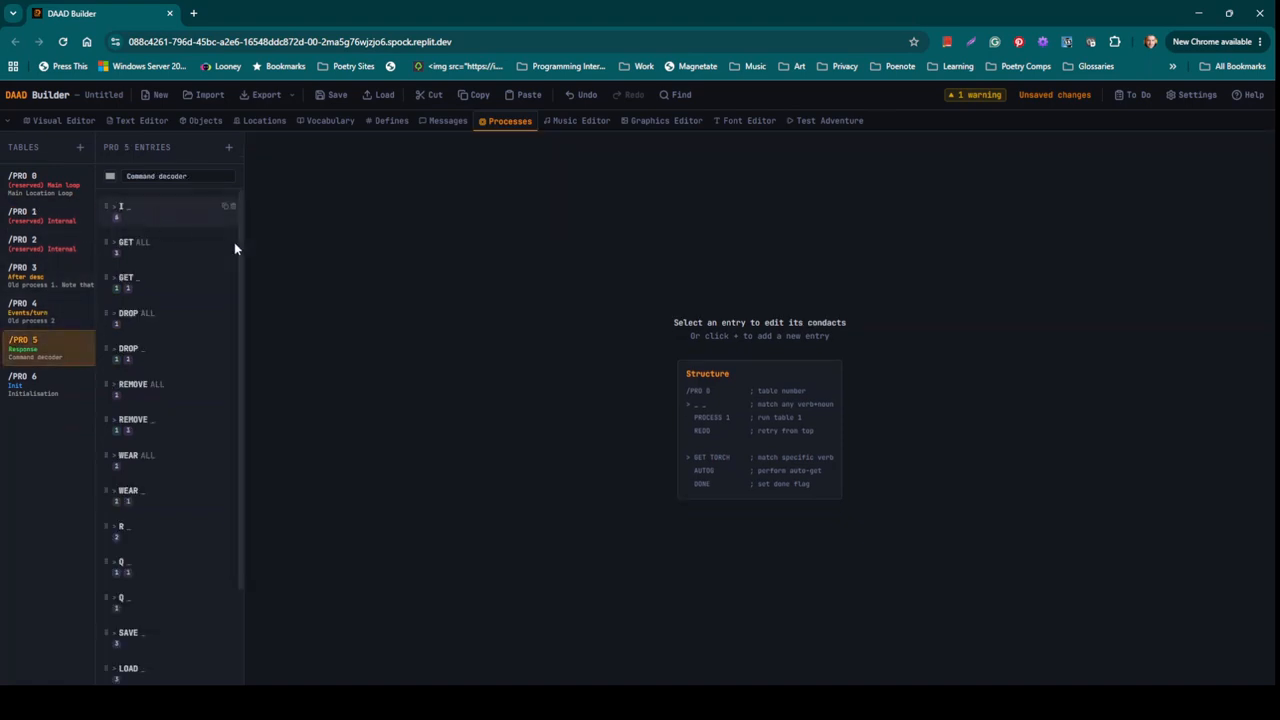
click(147, 213)
click(430, 301)
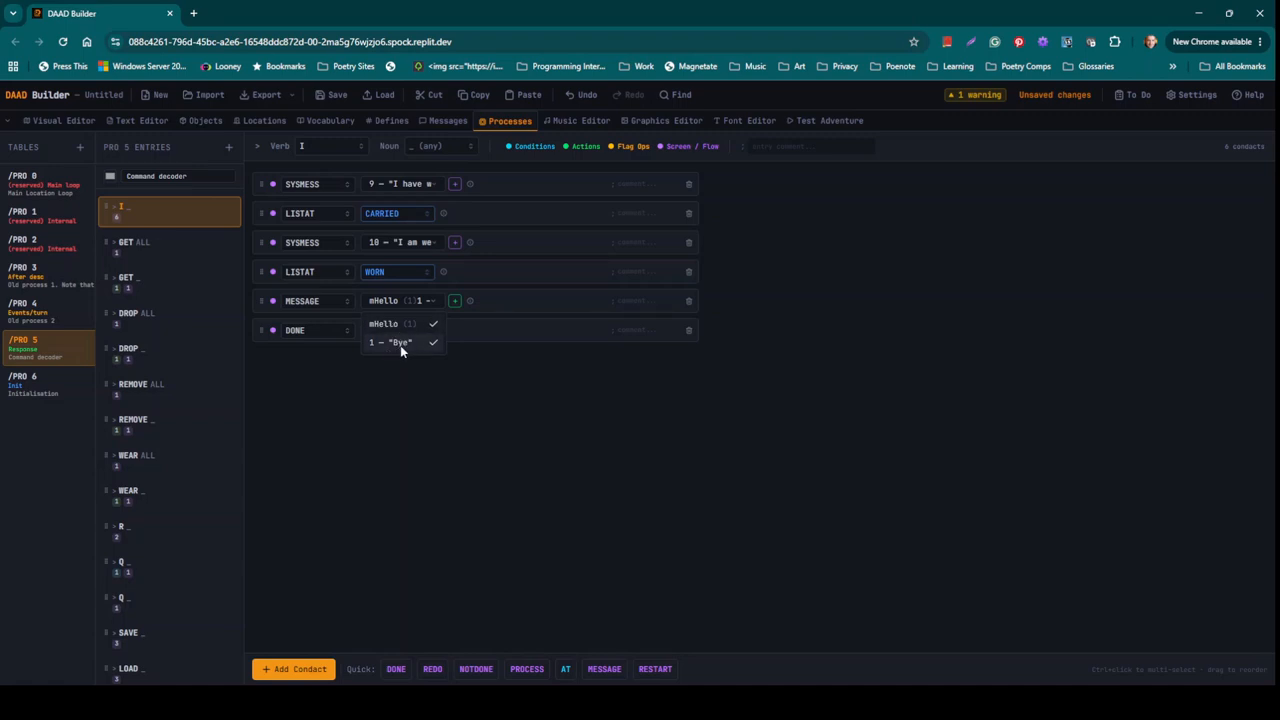
click(397, 380)
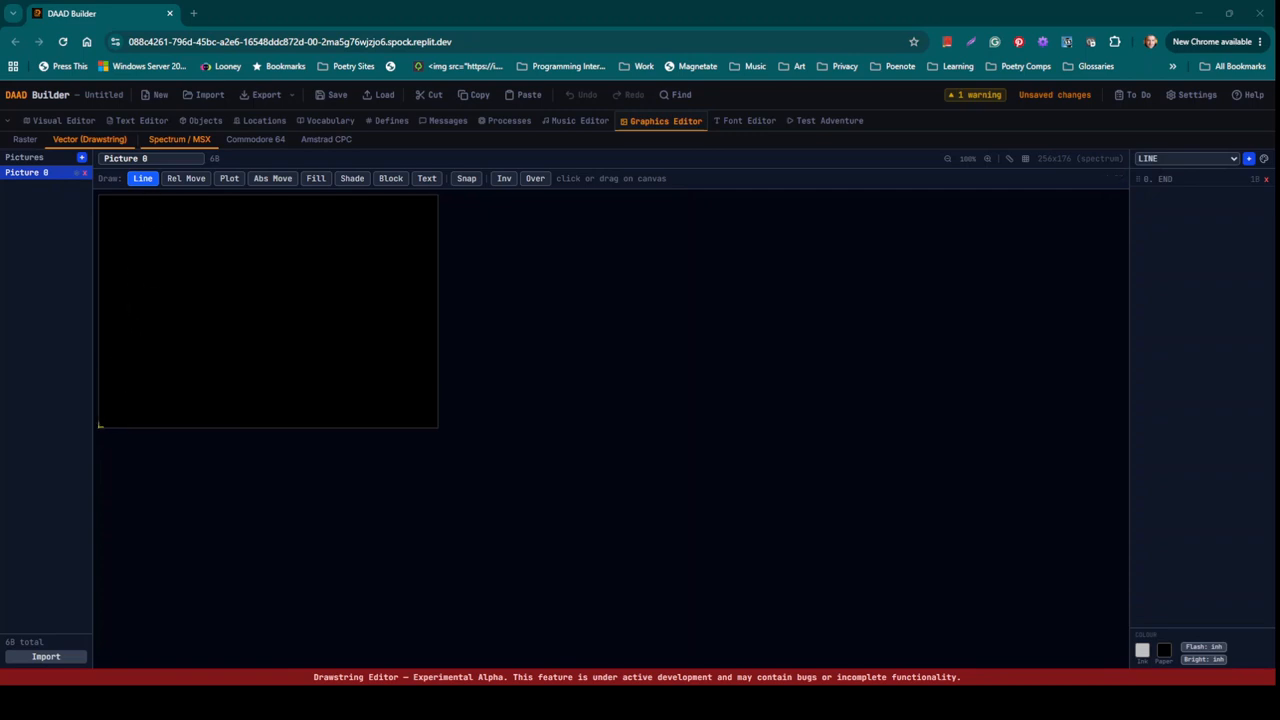
Draw three connected lines from the origin of Picture 0, about +22, +23, +54, +8 and +30, +20.
click(127, 396)
click(198, 385)
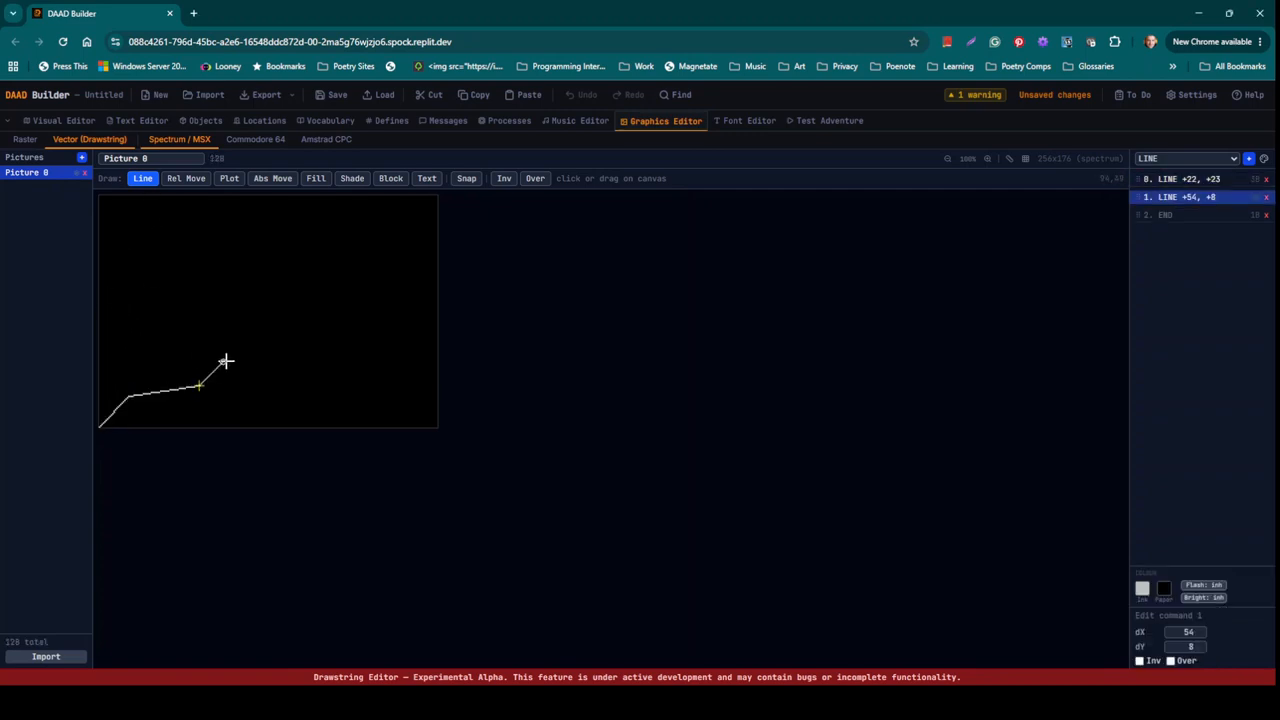
click(238, 358)
key(Escape)
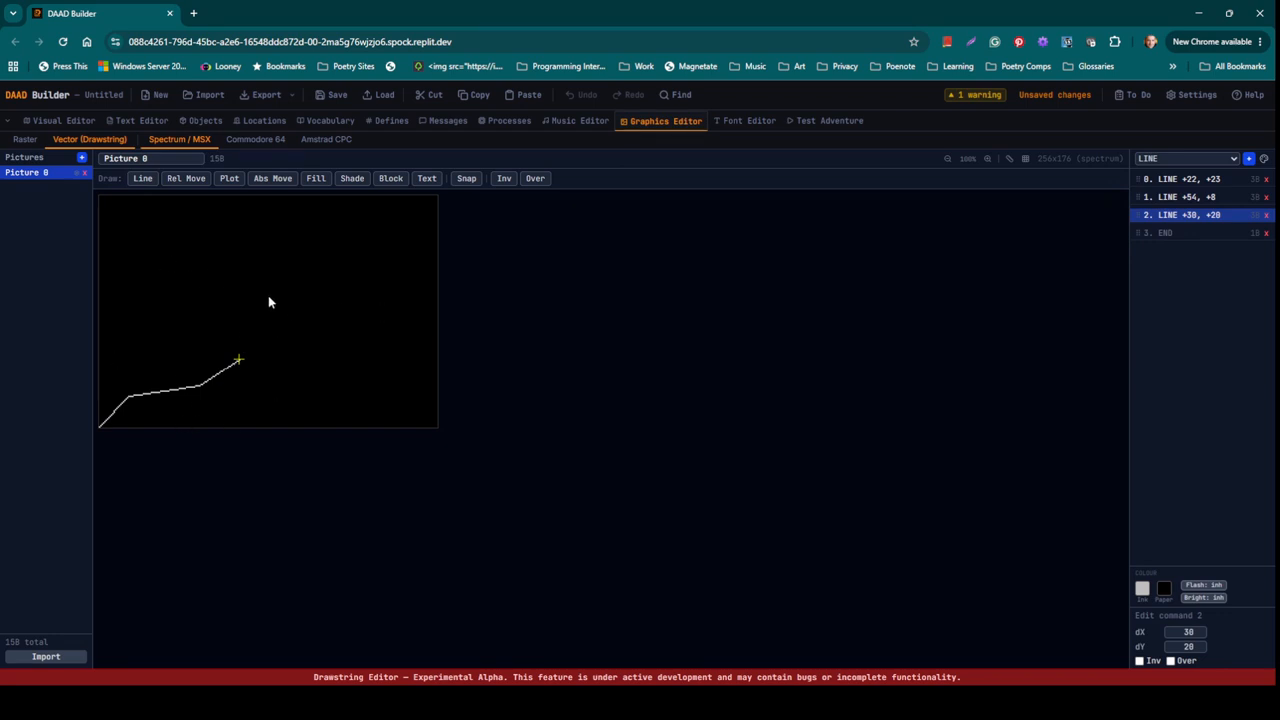
Make a relative move of about +30, +30 and draw two connected lines of about +33, +18 and +26, -28.
click(190, 180)
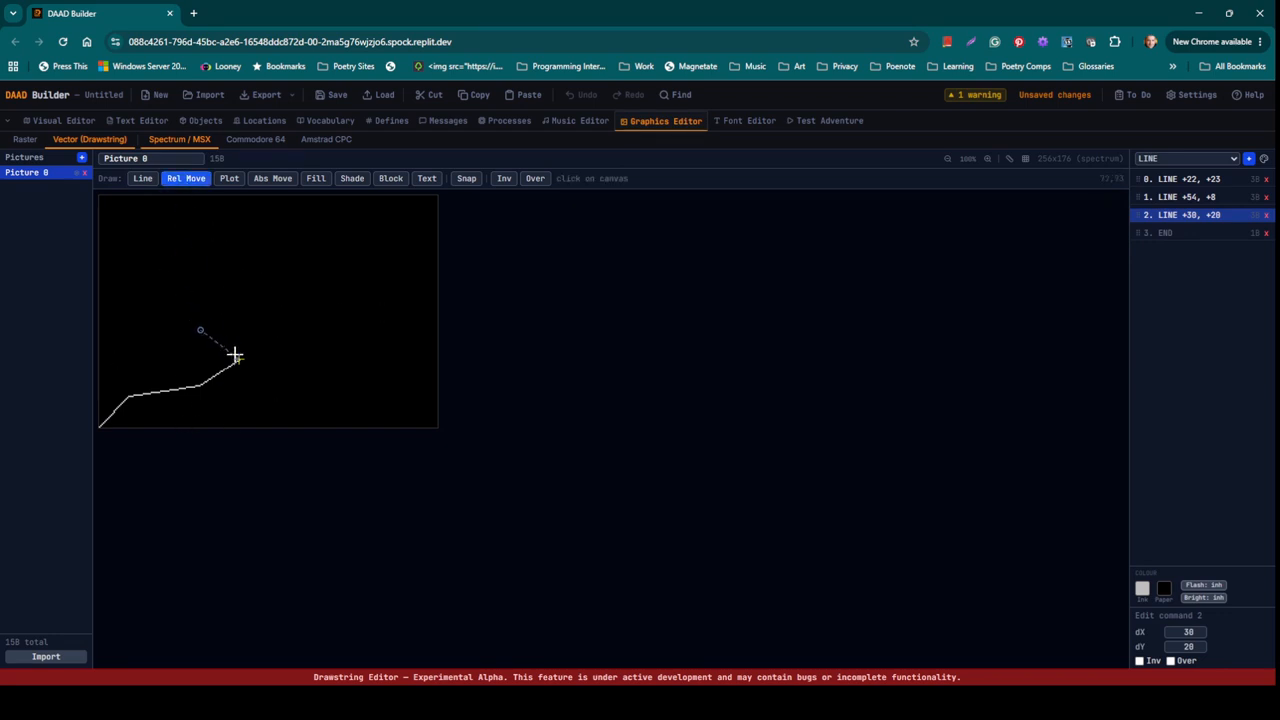
click(278, 319)
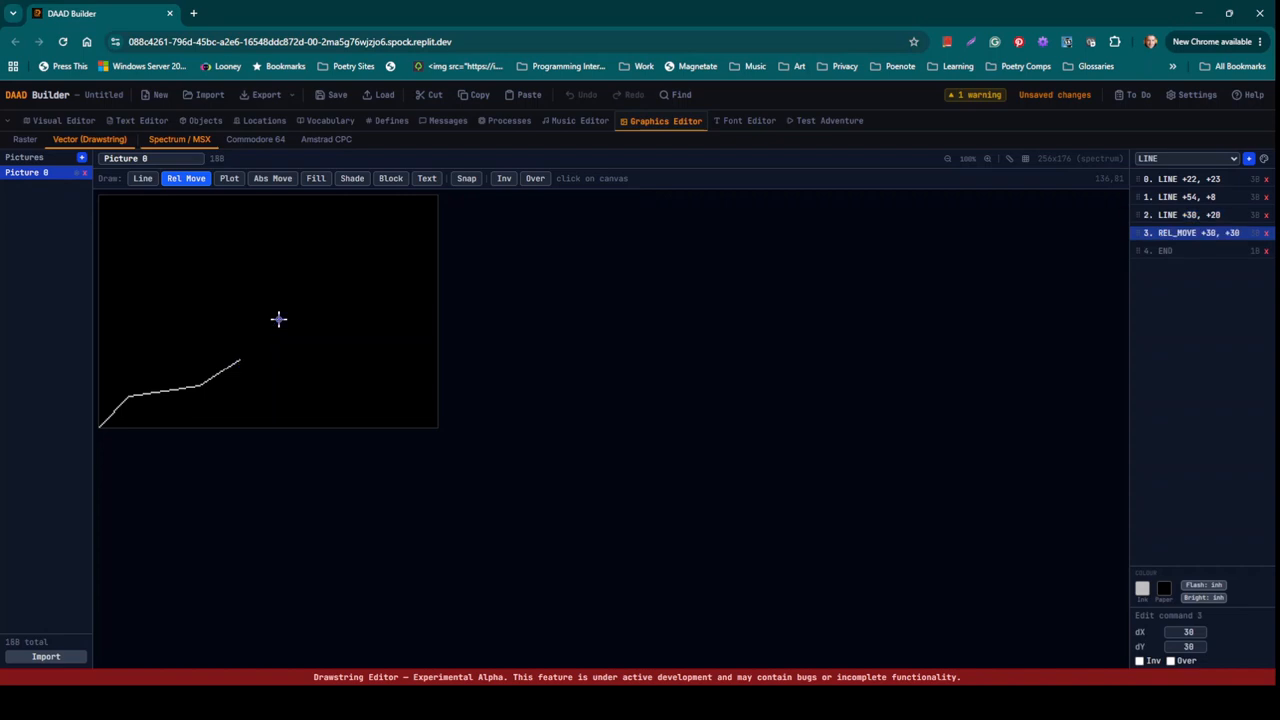
click(143, 178)
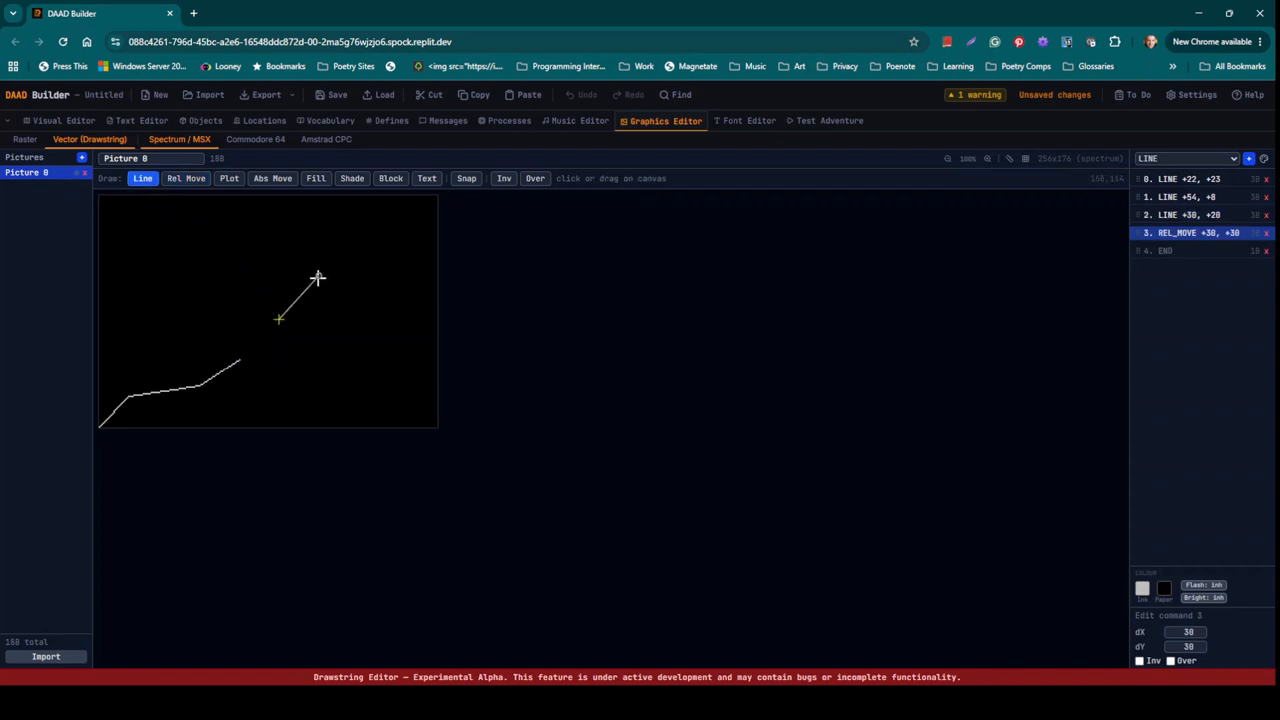
click(323, 297)
click(357, 332)
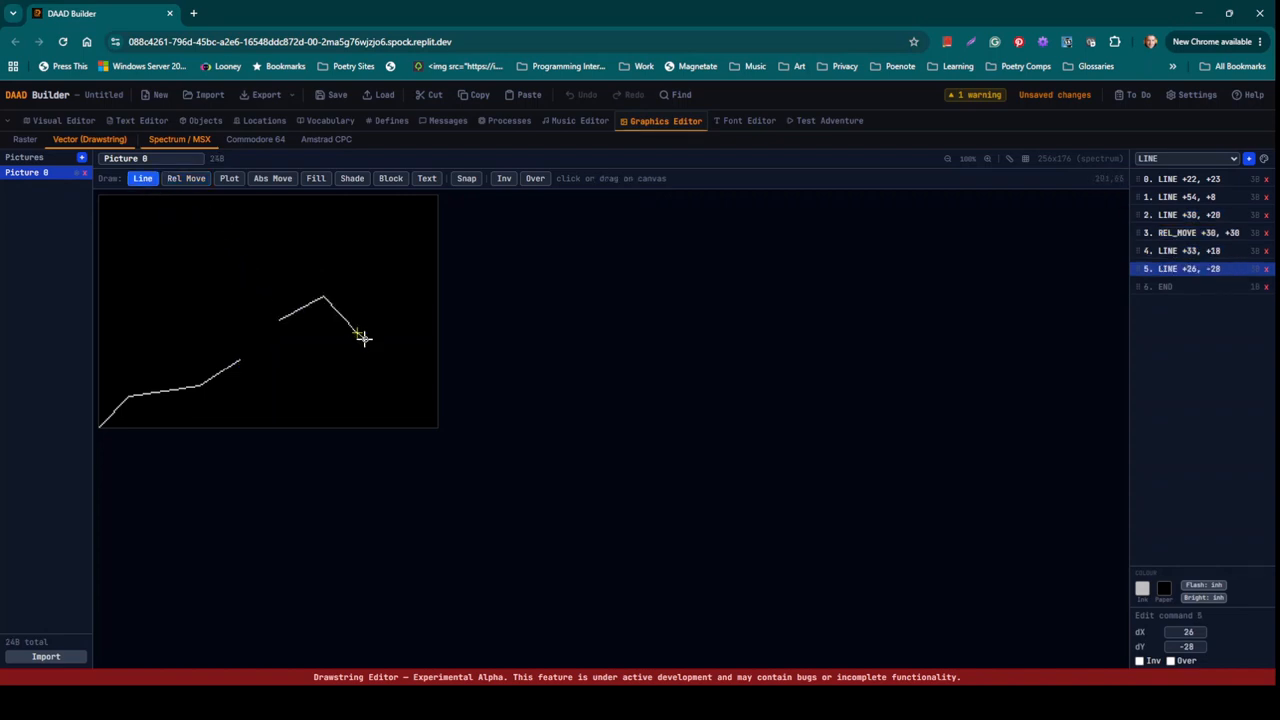
key(Escape)
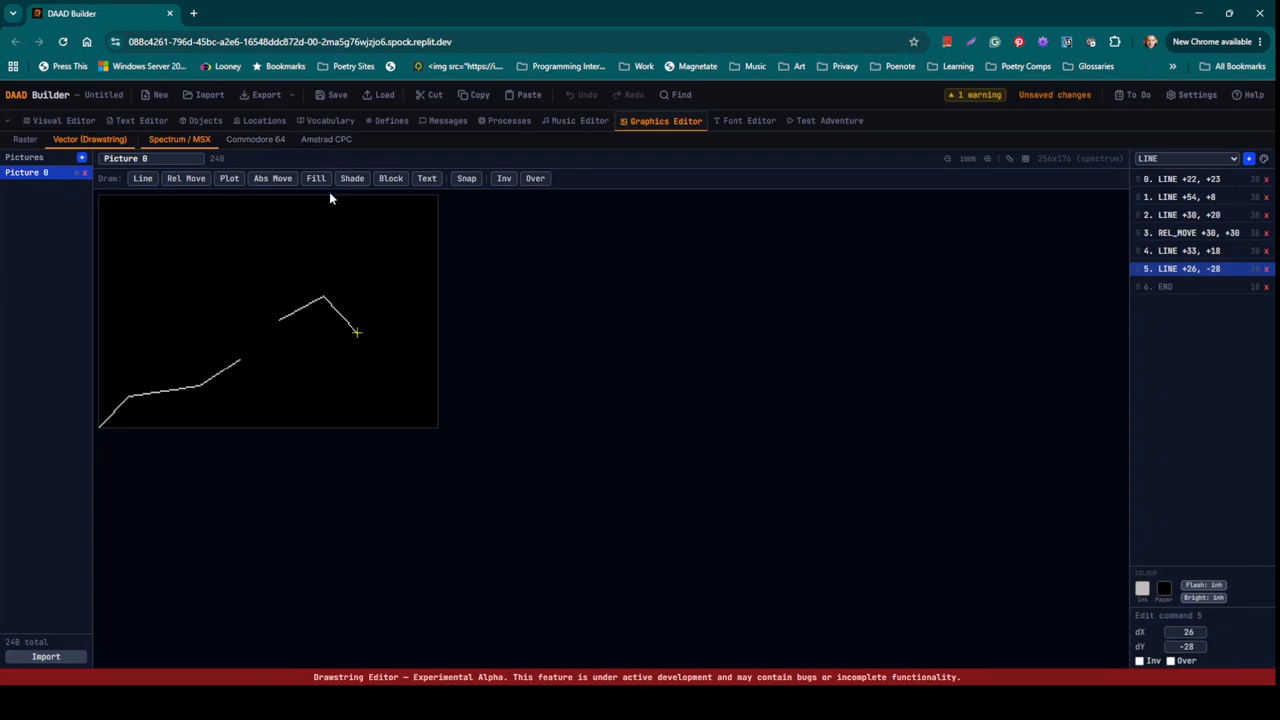
Set the first LINE command's dX to 17 and dY to 18.
click(1228, 178)
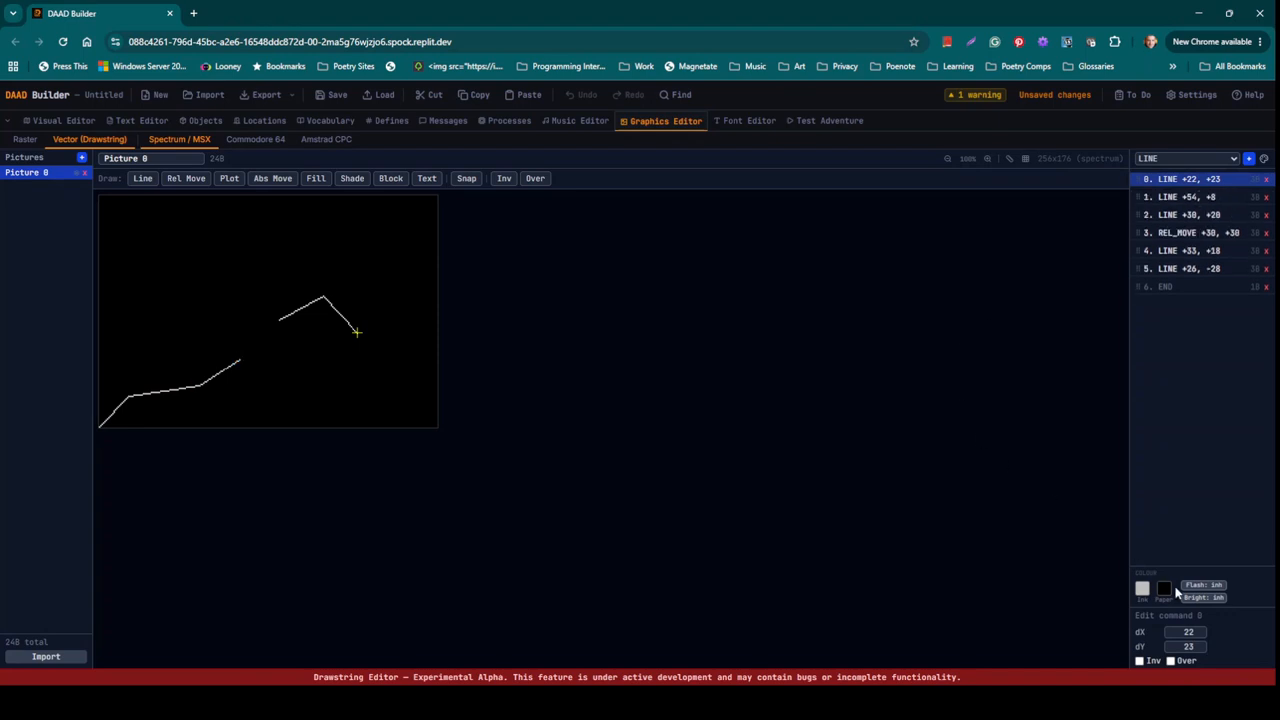
click(1199, 636)
click(1199, 636)
click(1199, 636)
click(1199, 636)
click(1199, 636)
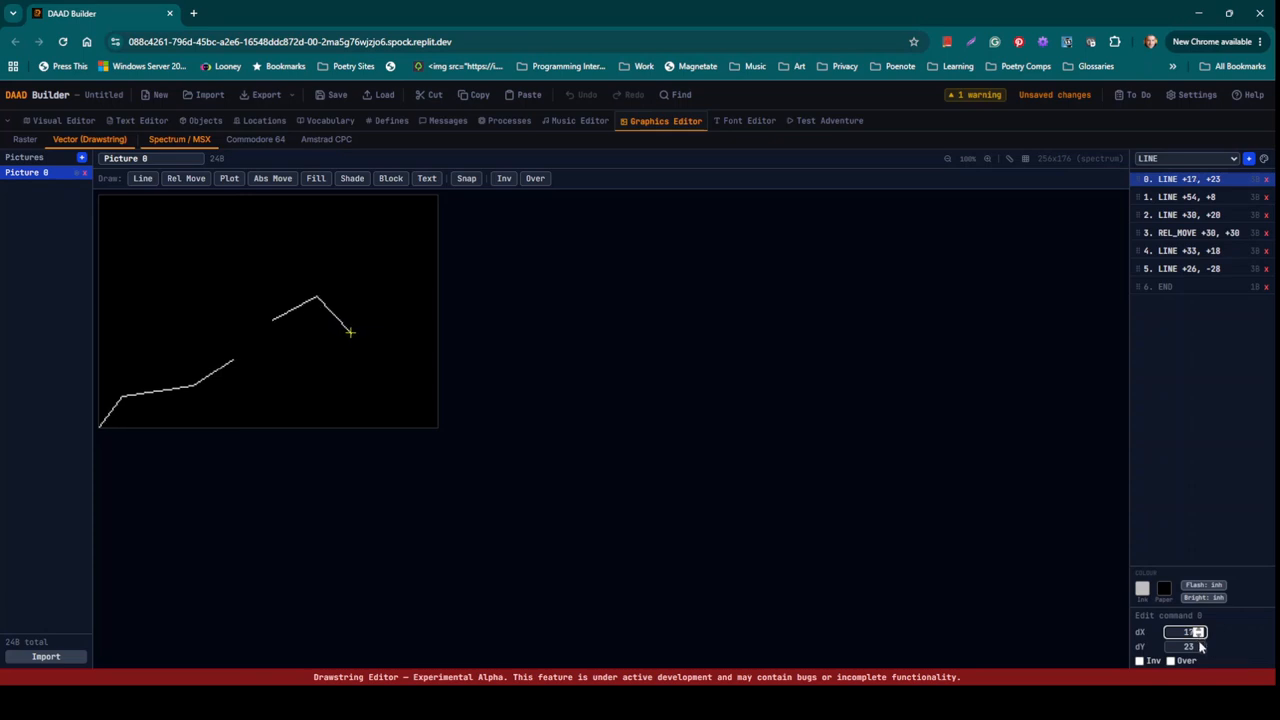
click(1199, 650)
click(1199, 650)
click(1199, 650)
click(1199, 650)
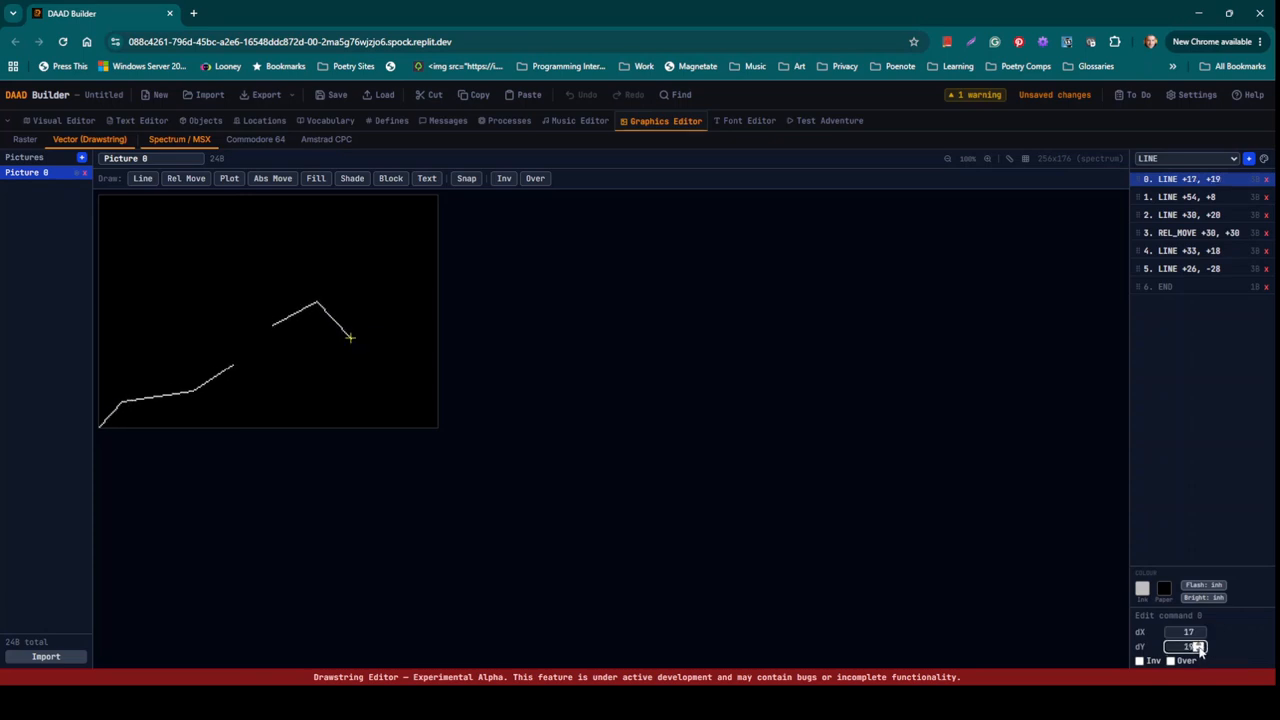
click(1199, 650)
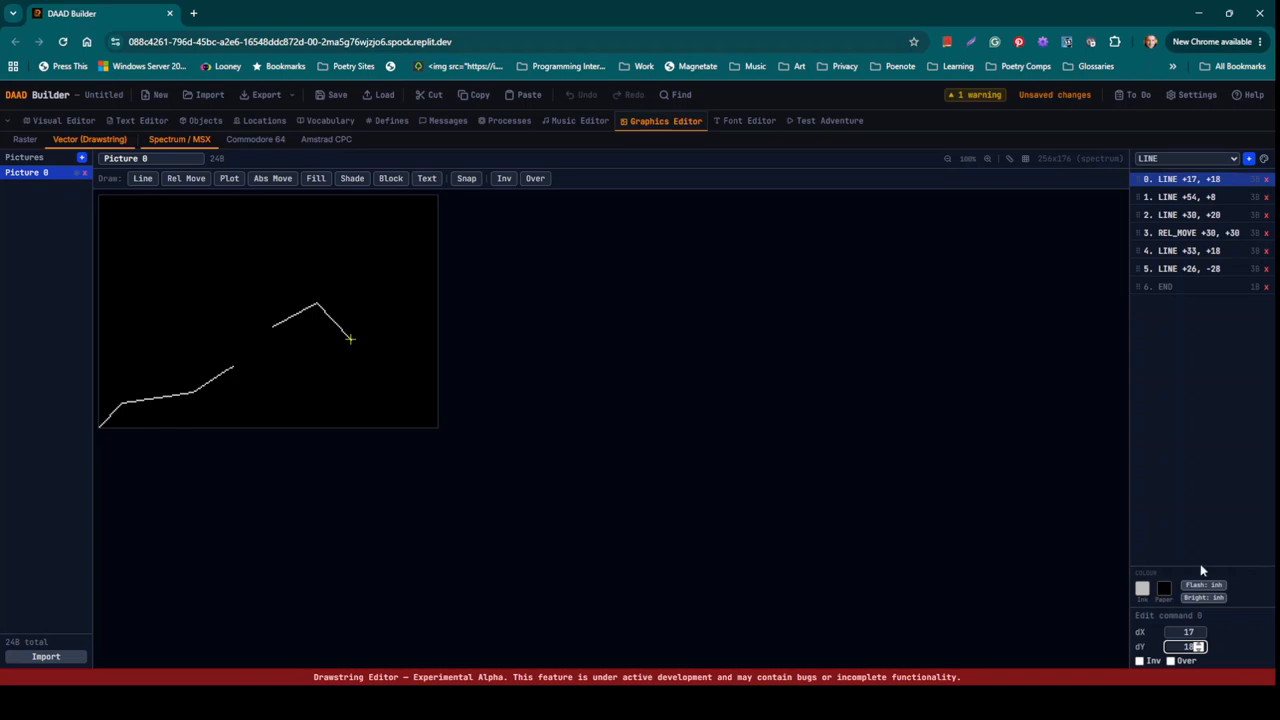
Set the first LINE command's dX to 21.
click(1199, 629)
click(1199, 629)
click(1199, 629)
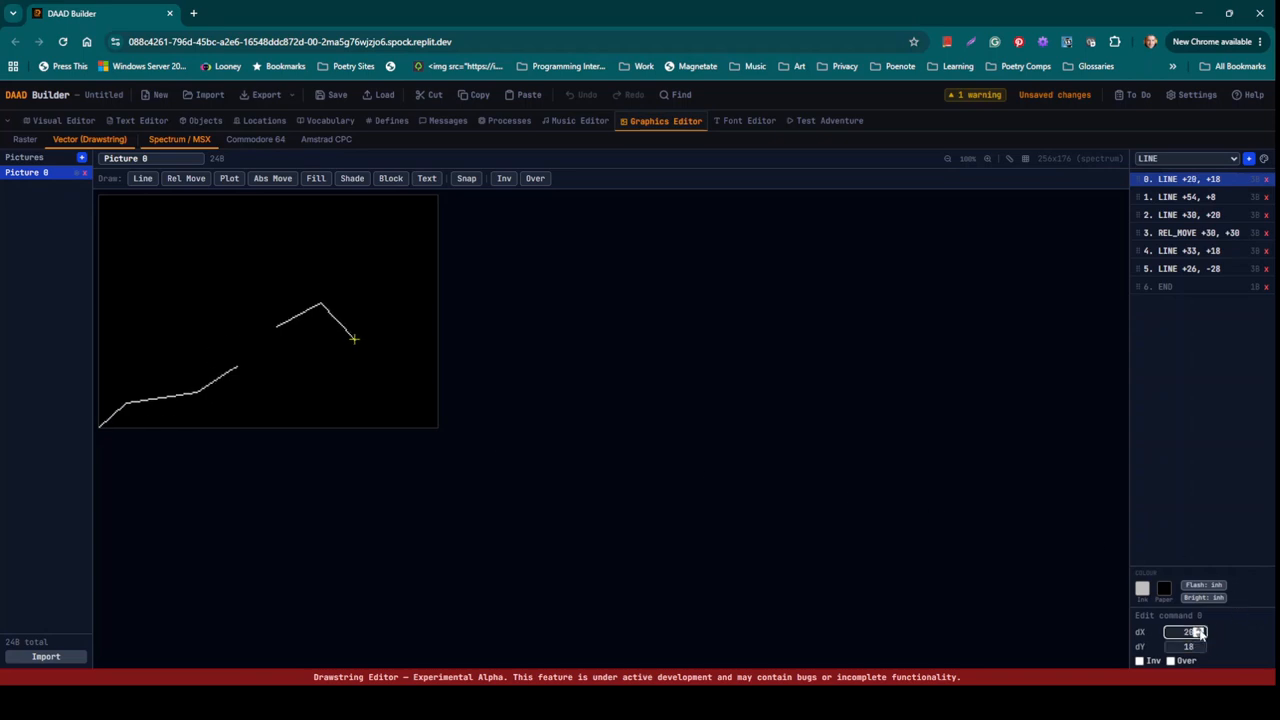
click(1199, 629)
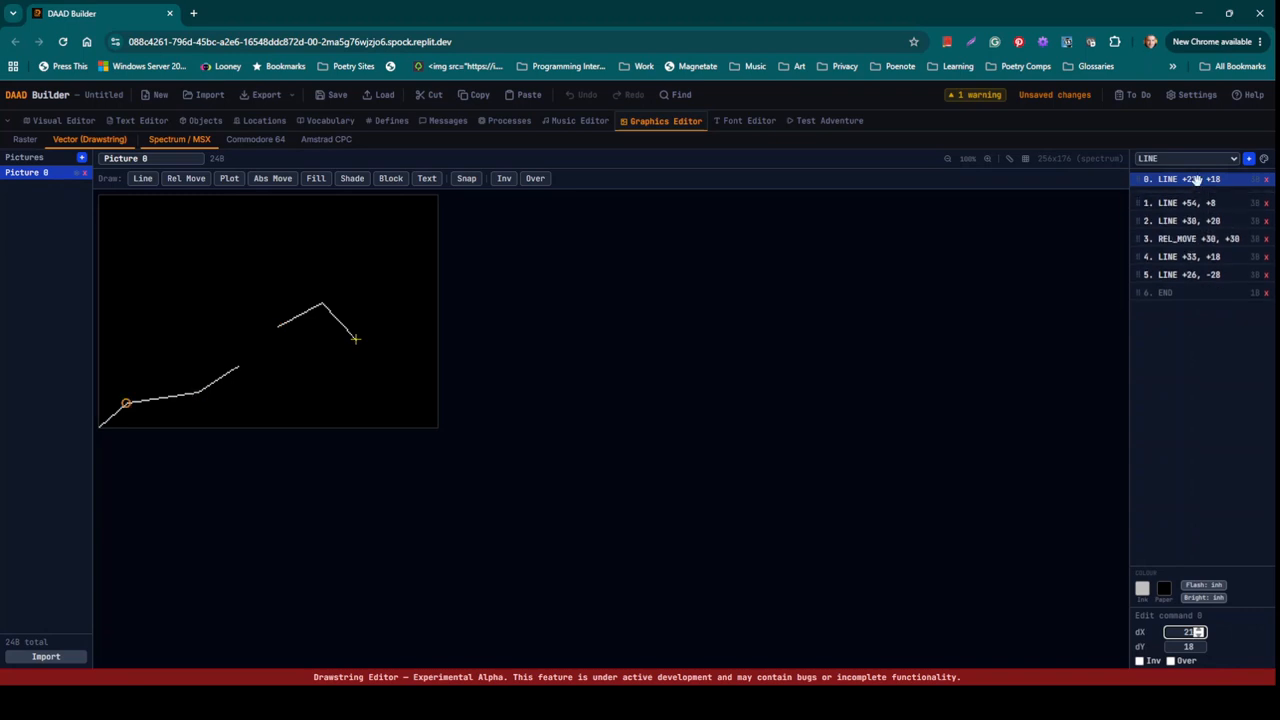
Insert an INK command between the REL_MOVE and the LINE +33, +18 command and set its colour to green (4).
mouse_move(1195, 288)
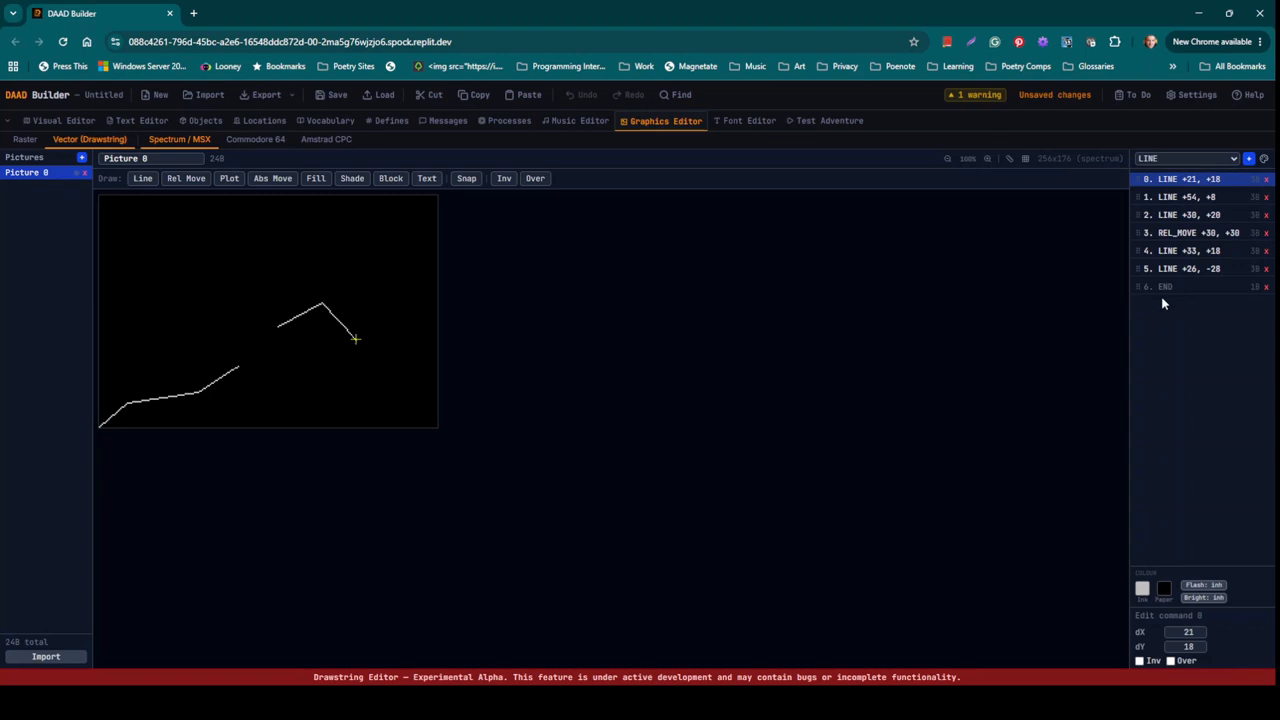
key(i)
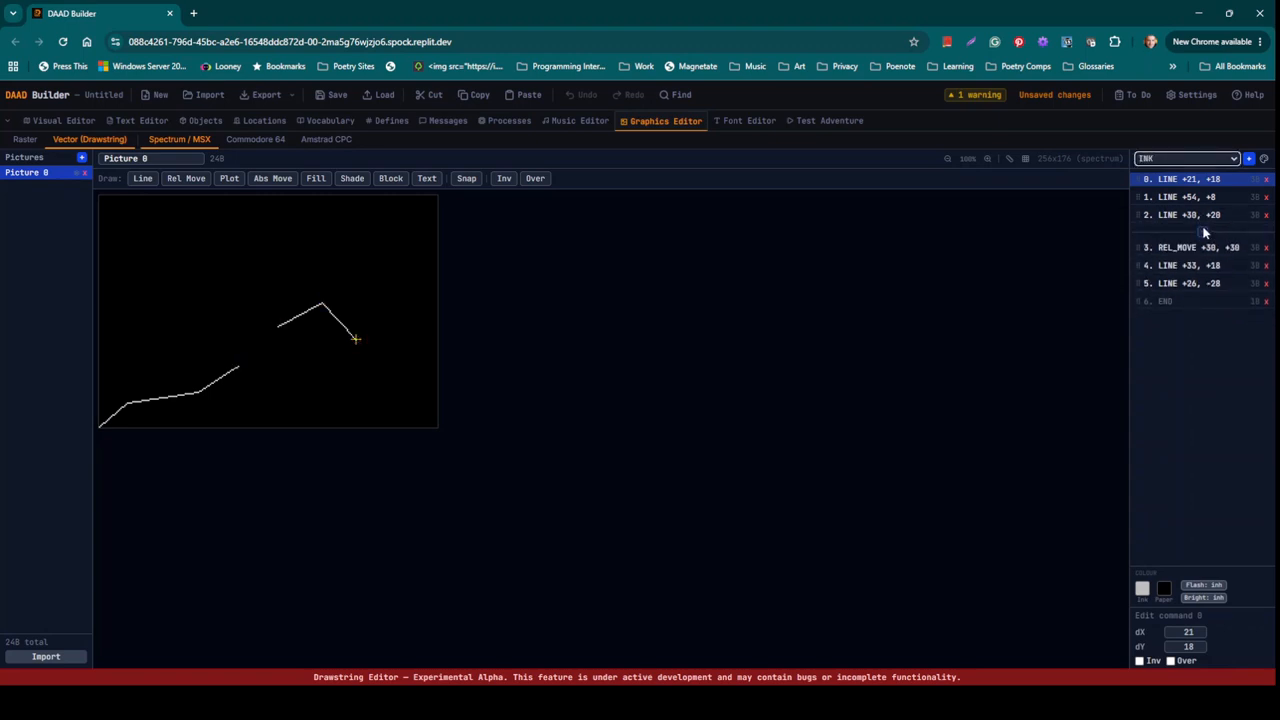
mouse_move(1204, 250)
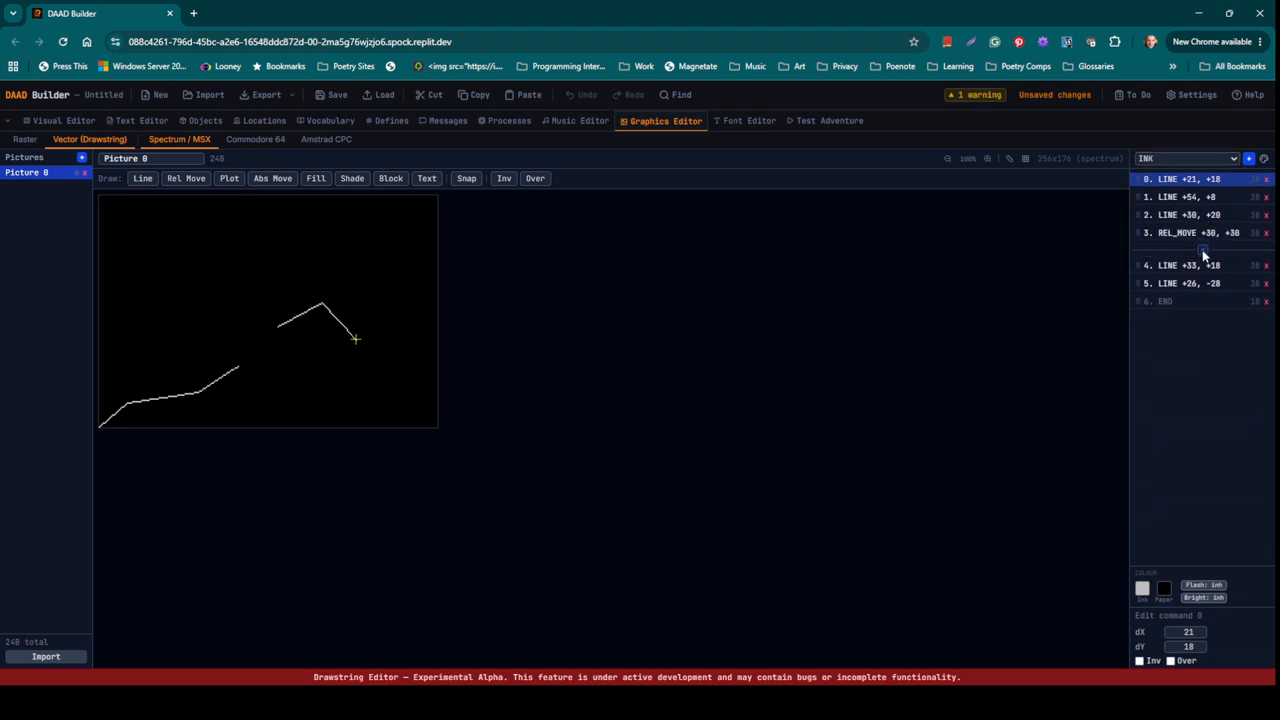
click(1203, 251)
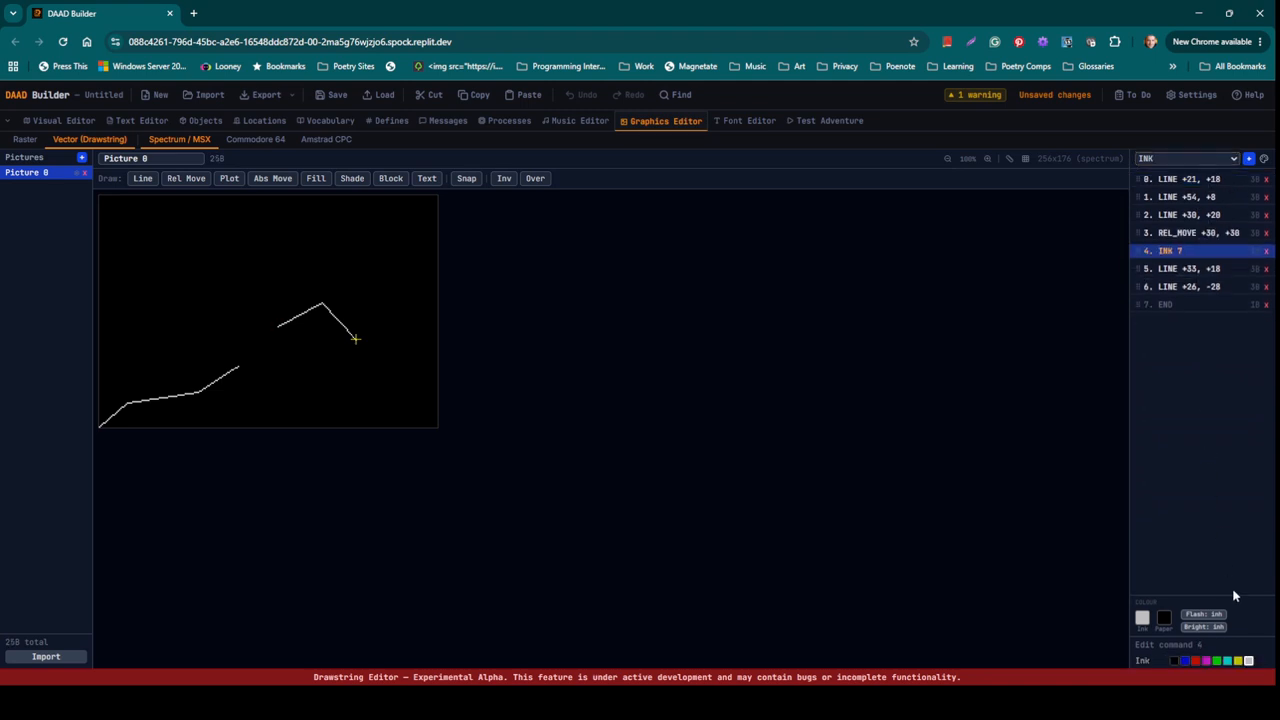
click(1216, 661)
Show the grid on the Picture 0 canvas, turn on the red horizontal limit line and set it to line 145.
click(1025, 159)
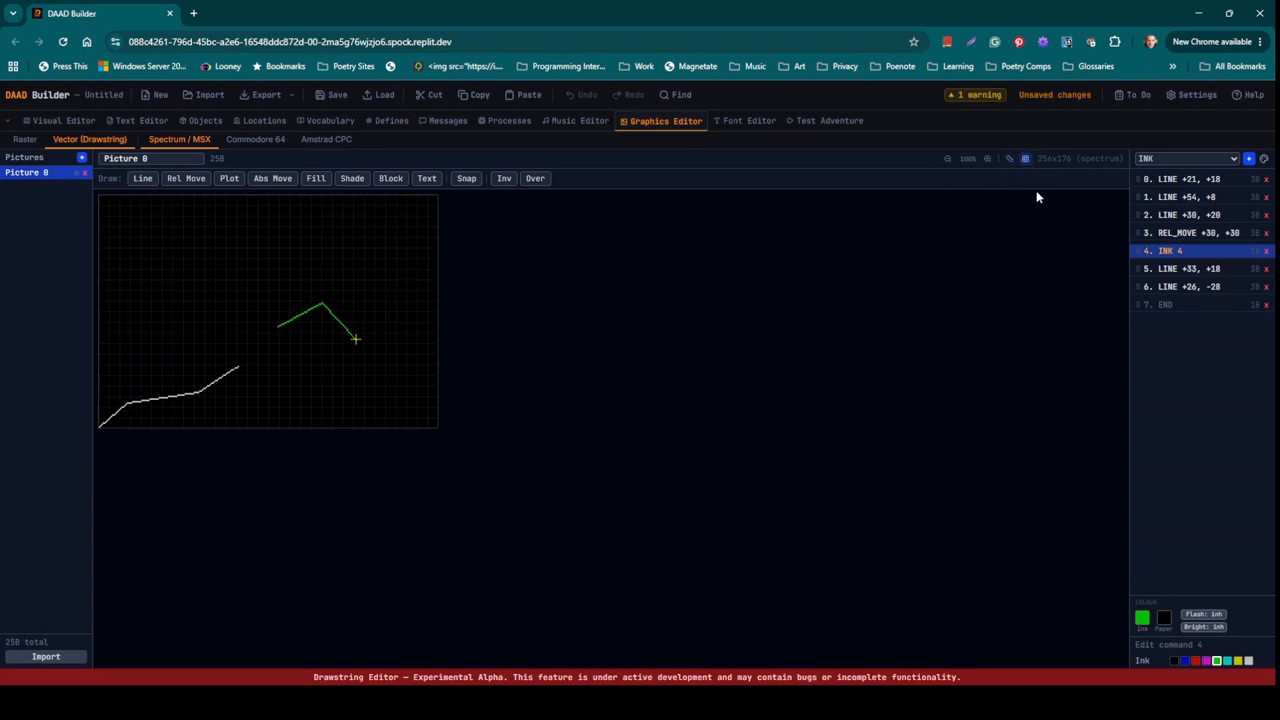
click(1009, 159)
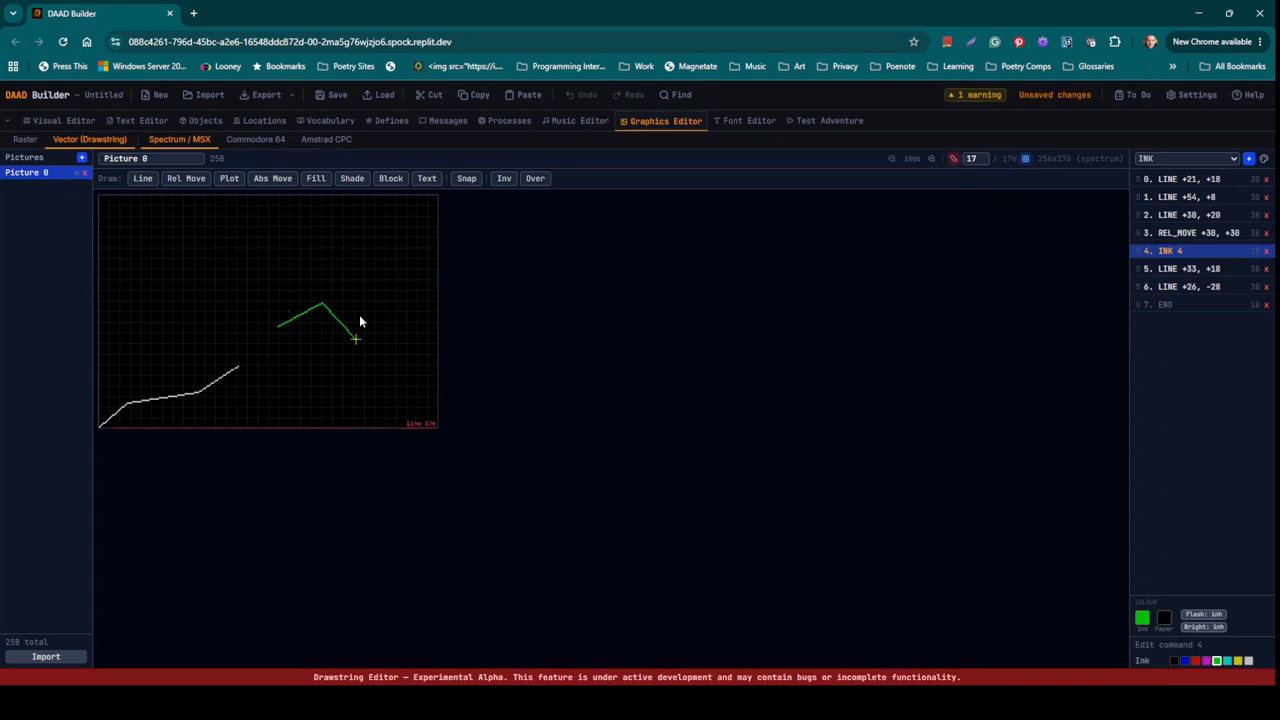
click(982, 162)
click(982, 162)
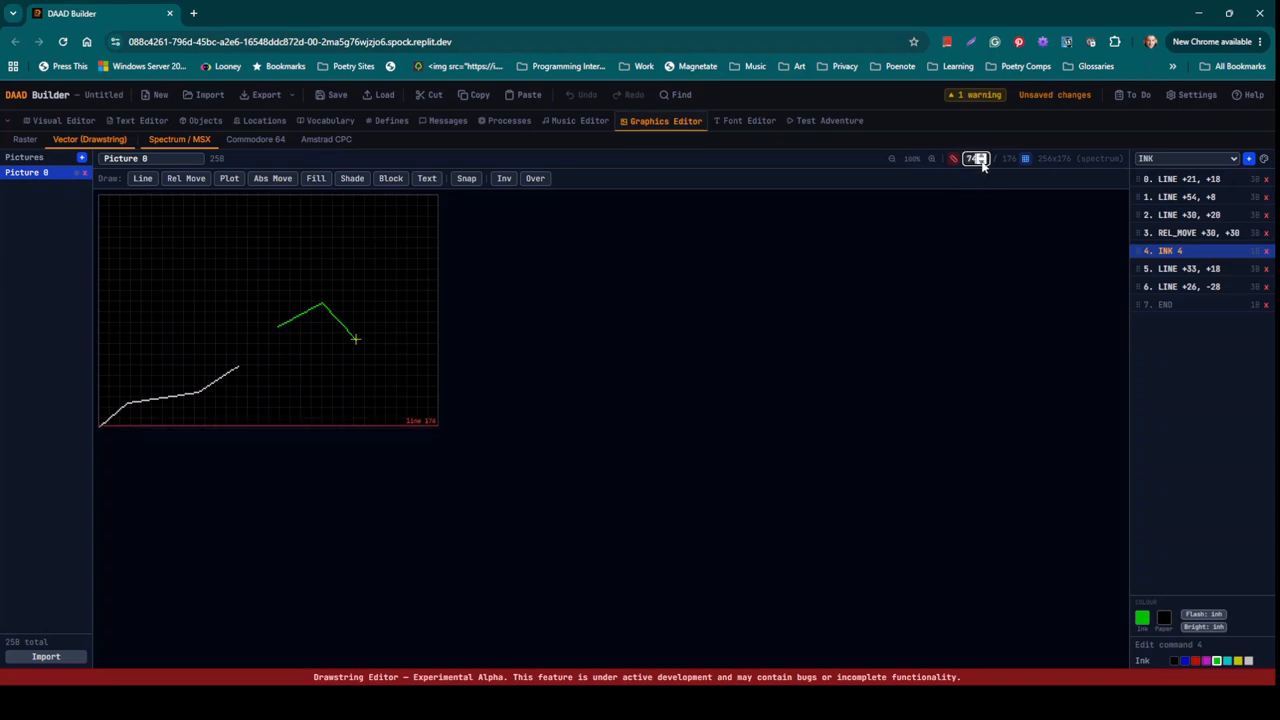
click(982, 162)
click(982, 162)
click(982, 162)
click(982, 162)
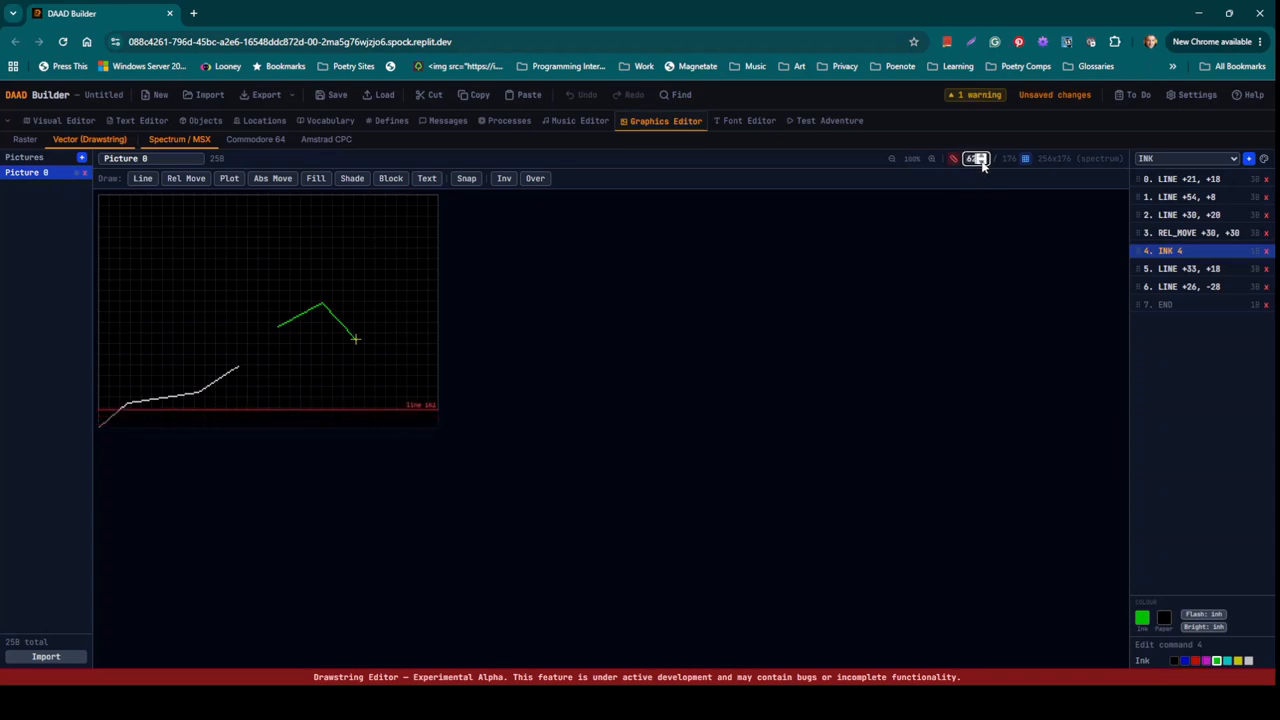
click(982, 162)
click(982, 162)
click(982, 162)
click(982, 162)
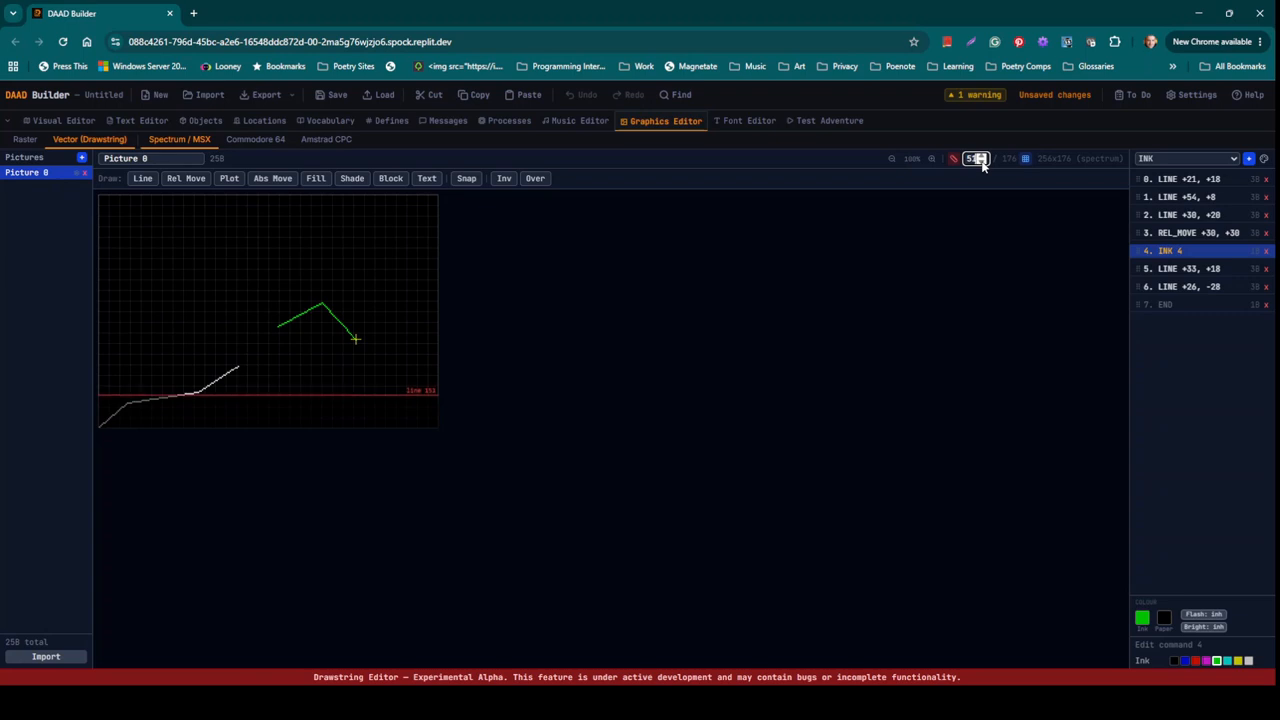
click(982, 162)
click(982, 162)
click(982, 162)
click(982, 162)
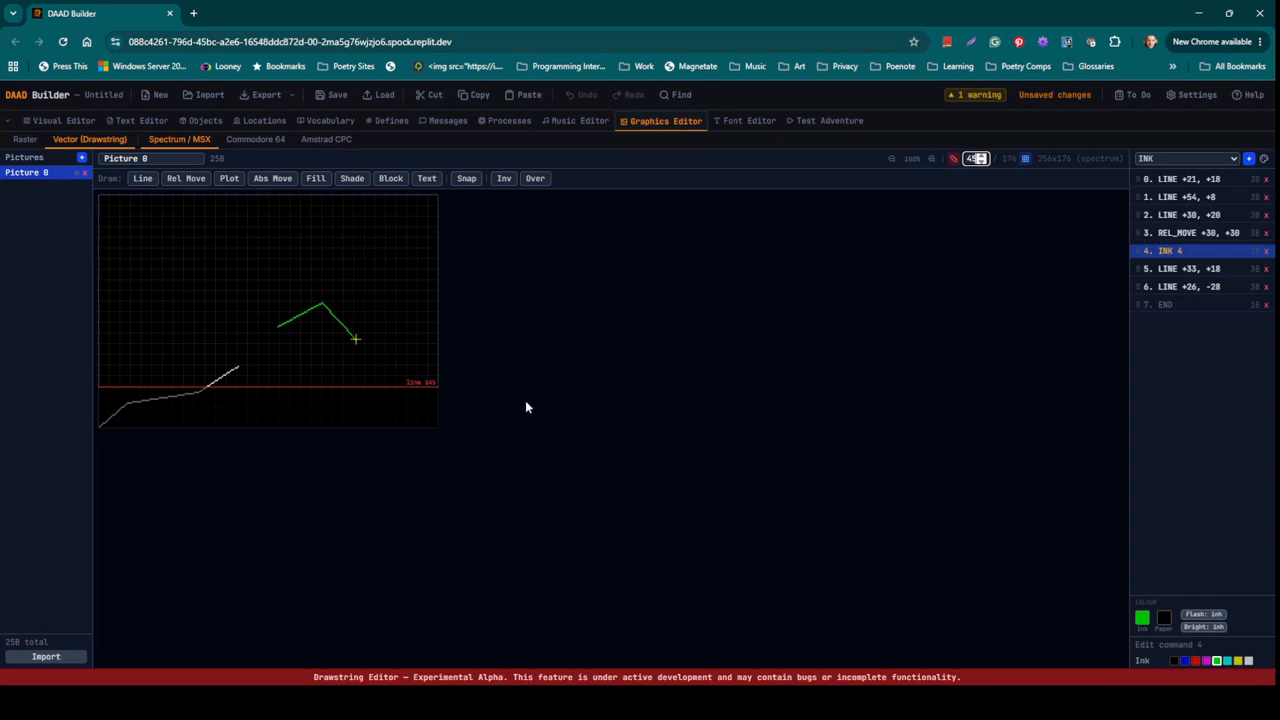
Switch to the Amstrad CPC vector pictures and view Picture 15, Picture 14 and Picture 19.
click(326, 139)
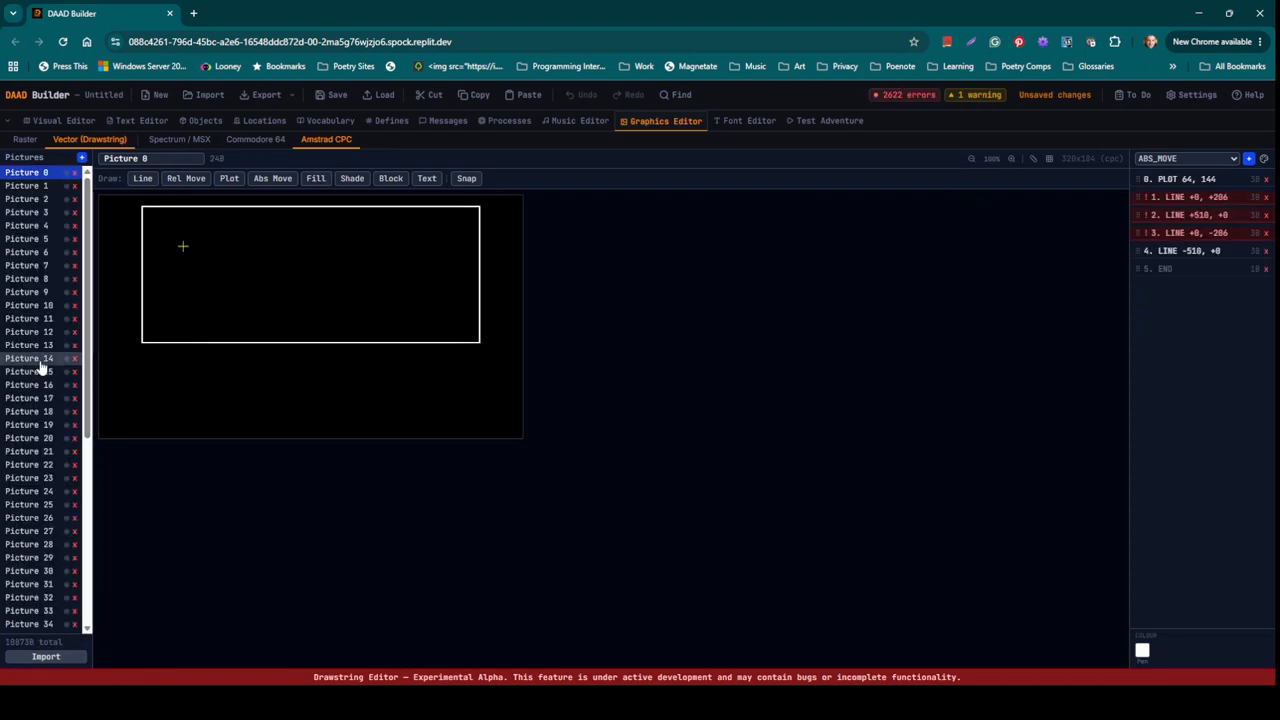
click(40, 374)
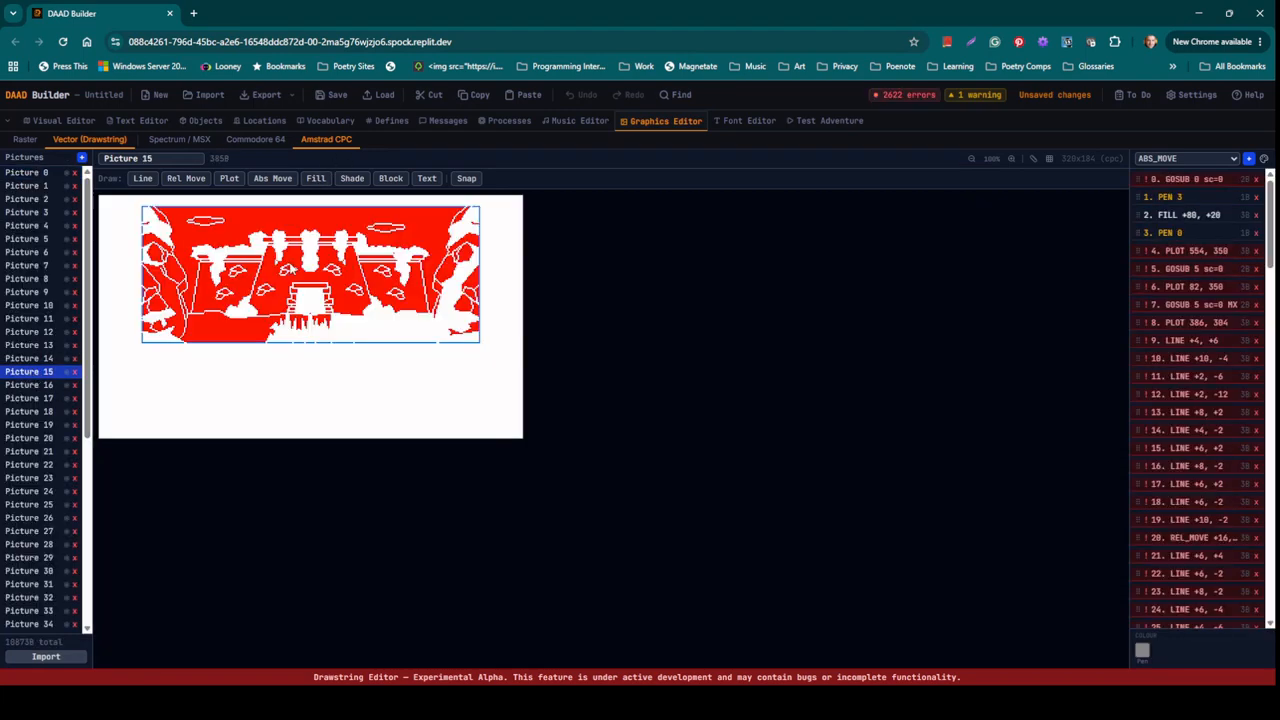
click(44, 360)
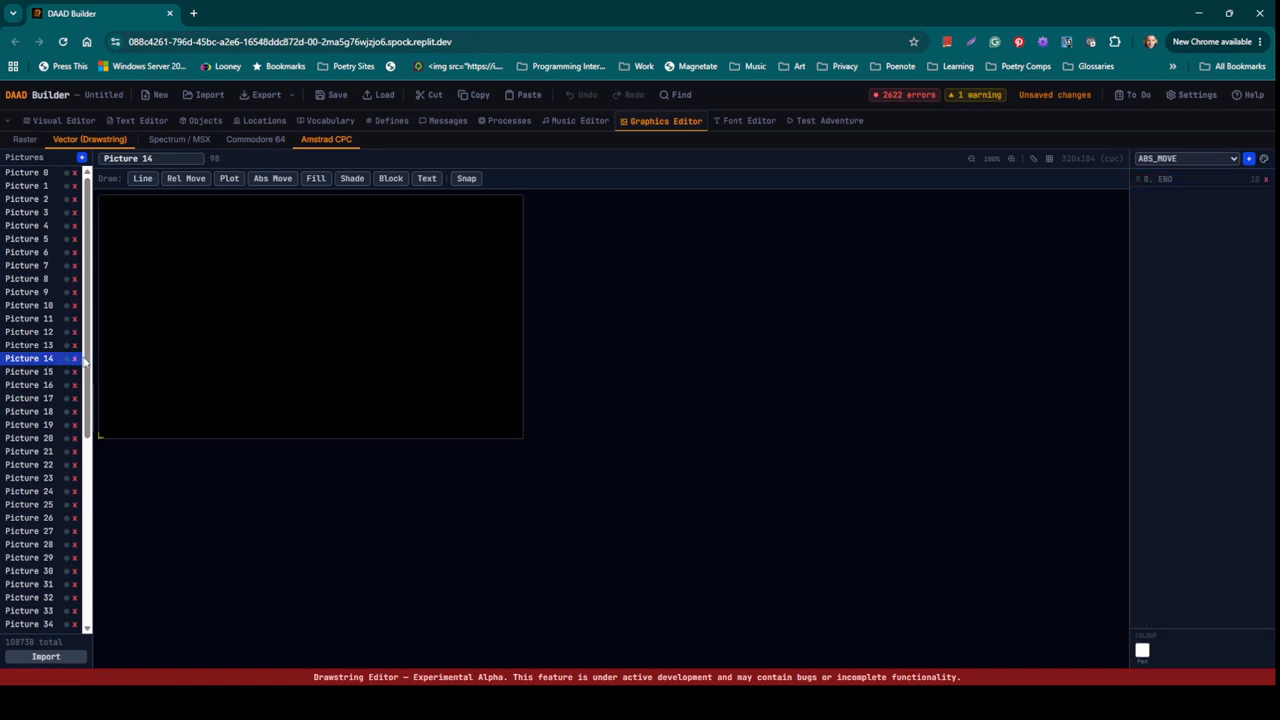
click(30, 425)
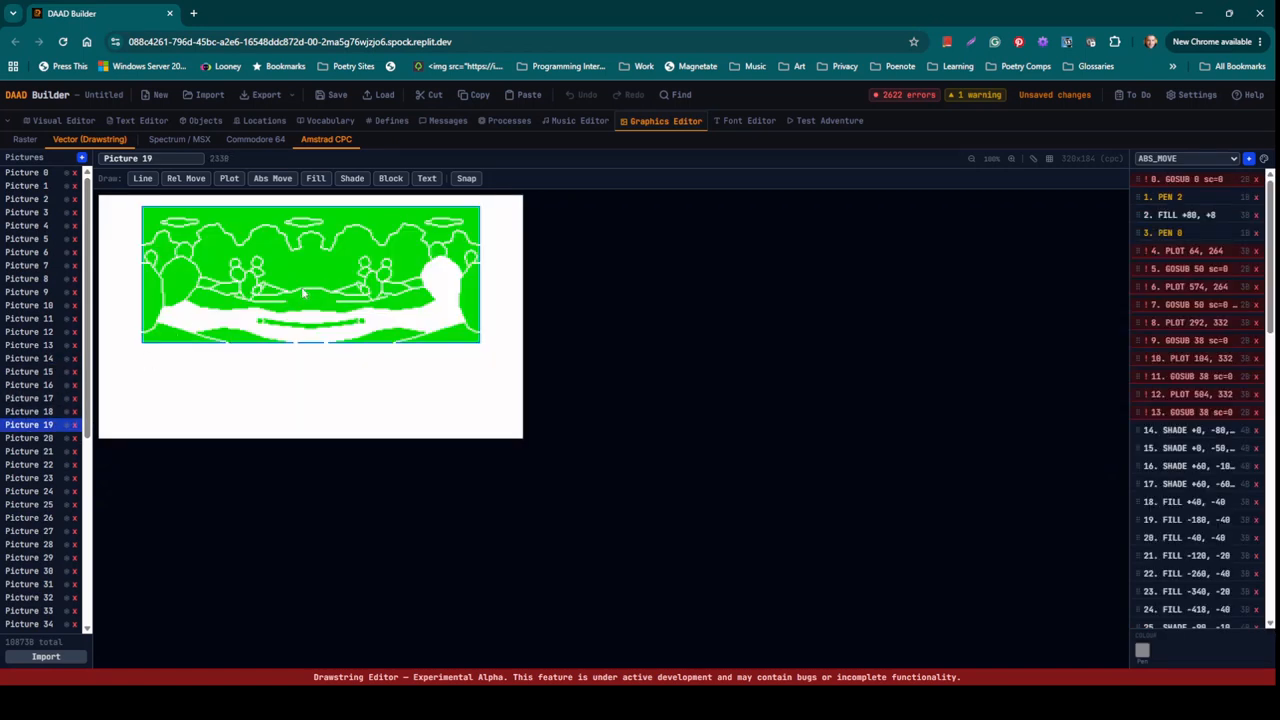